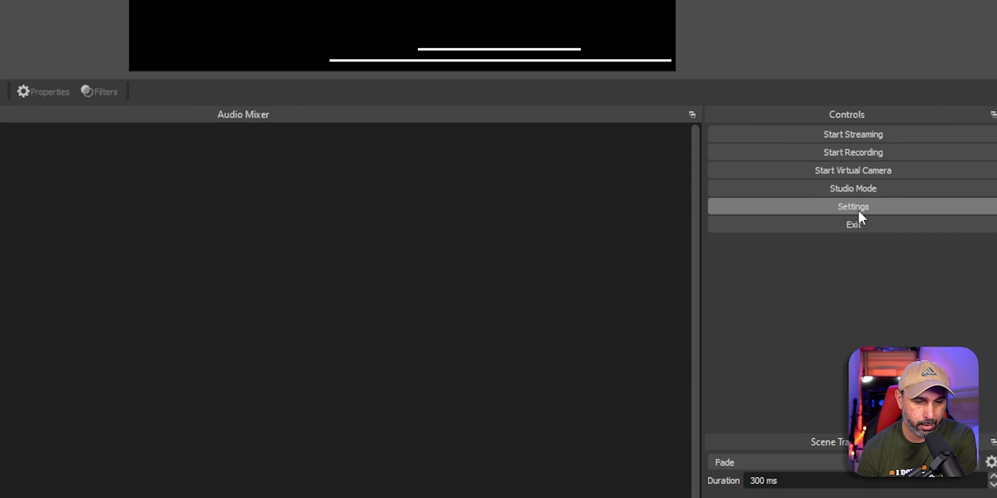
Step: In Settings, try the Rachni theme, then revert to Dark (Default)
click(905, 309)
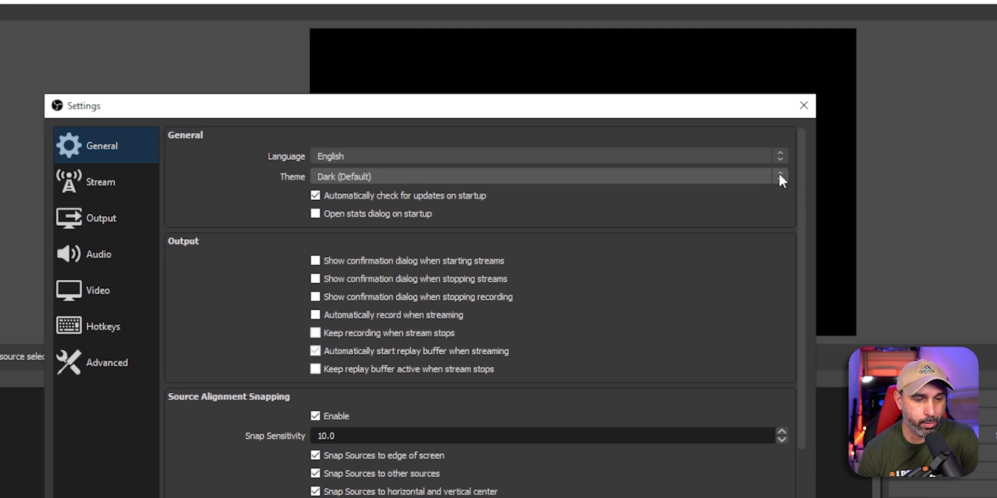
click(779, 176)
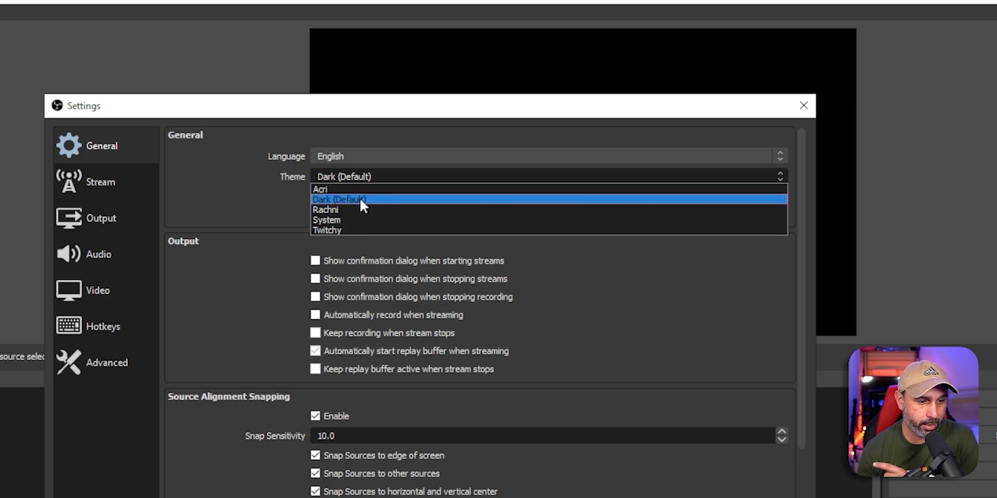
click(361, 209)
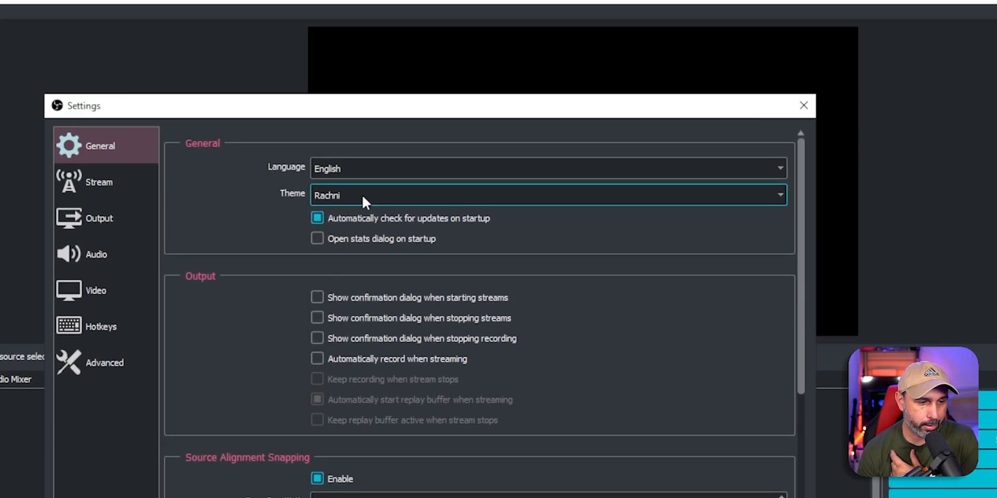
click(362, 196)
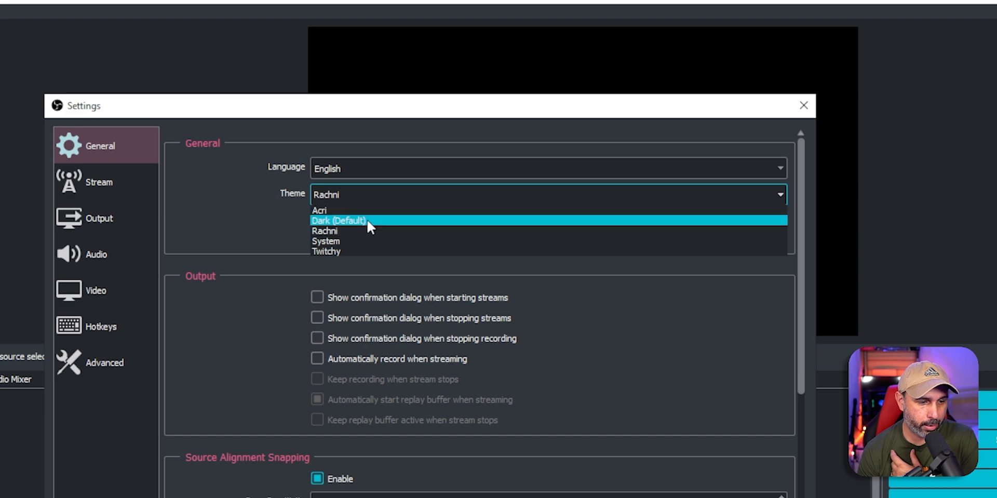
click(366, 220)
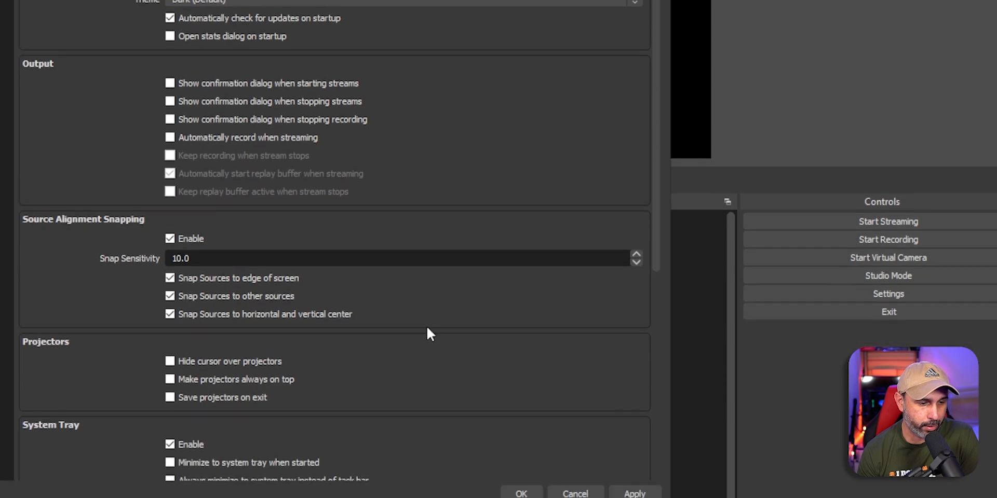
Step: Scroll through the General options and bring up the Stream page with Twitch as the service
scroll(431, 400, down, 5)
scroll(431, 314, down, 3)
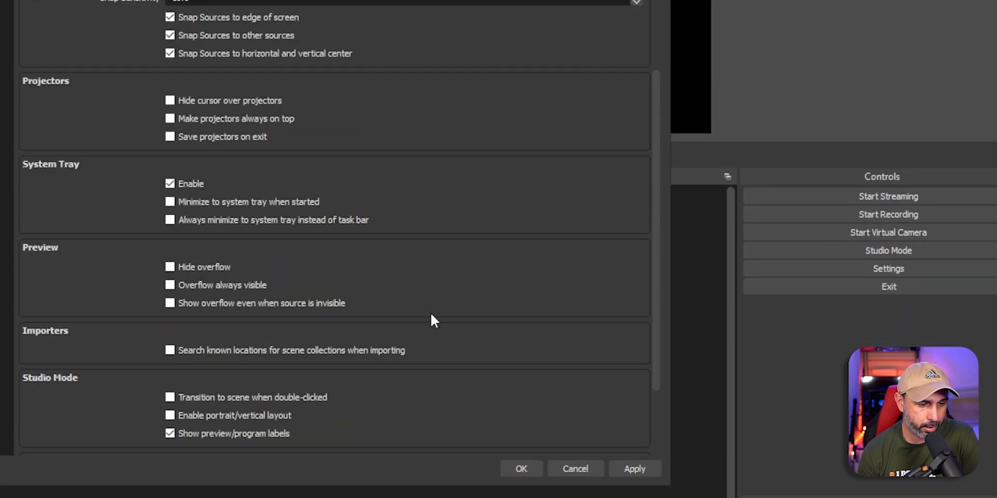
scroll(431, 315, down, 4)
scroll(431, 314, up, 9)
scroll(432, 314, up, 2)
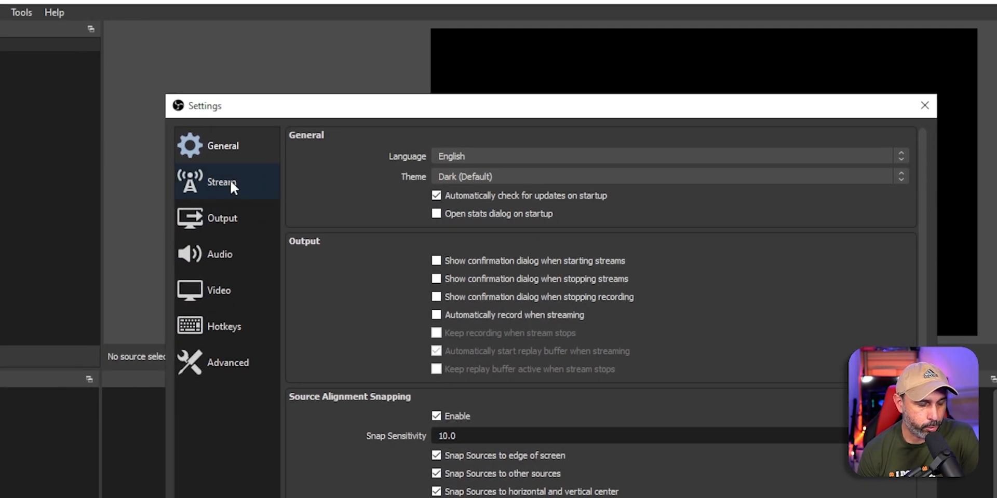
click(231, 183)
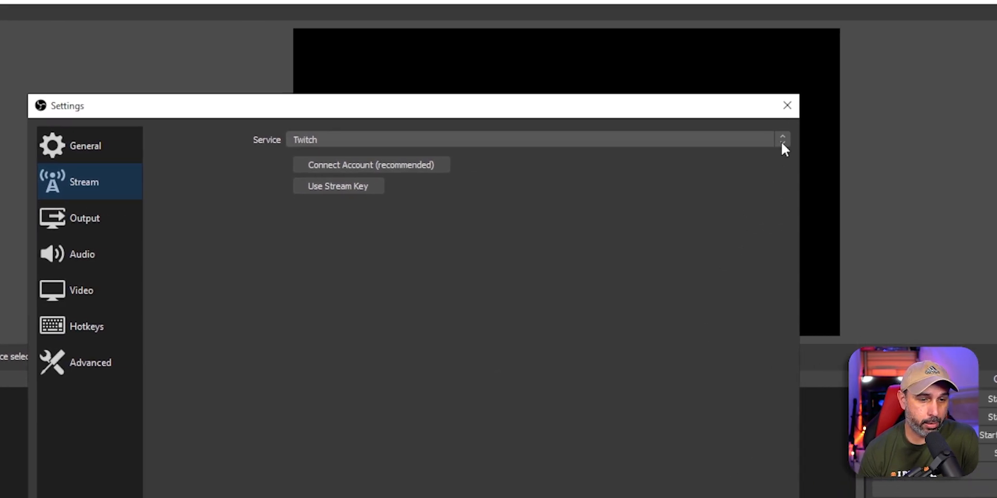
click(874, 103)
click(367, 327)
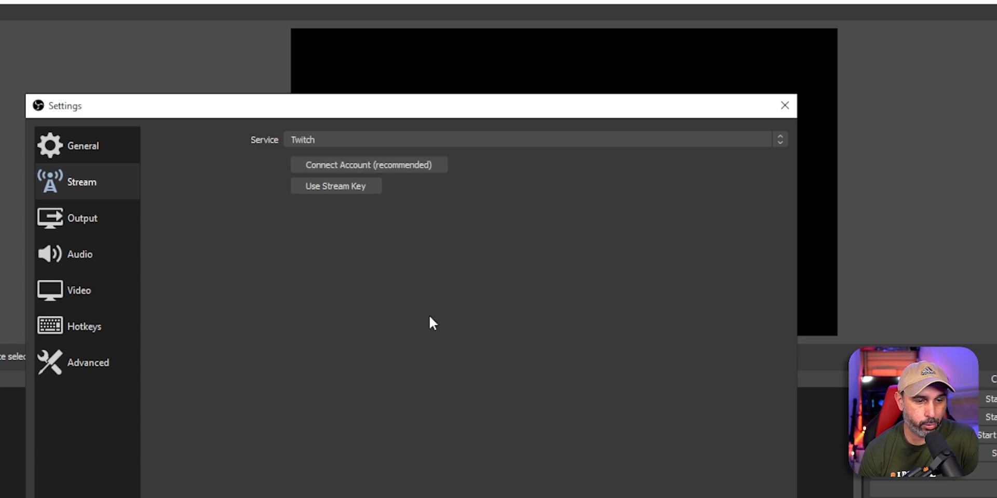
click(381, 165)
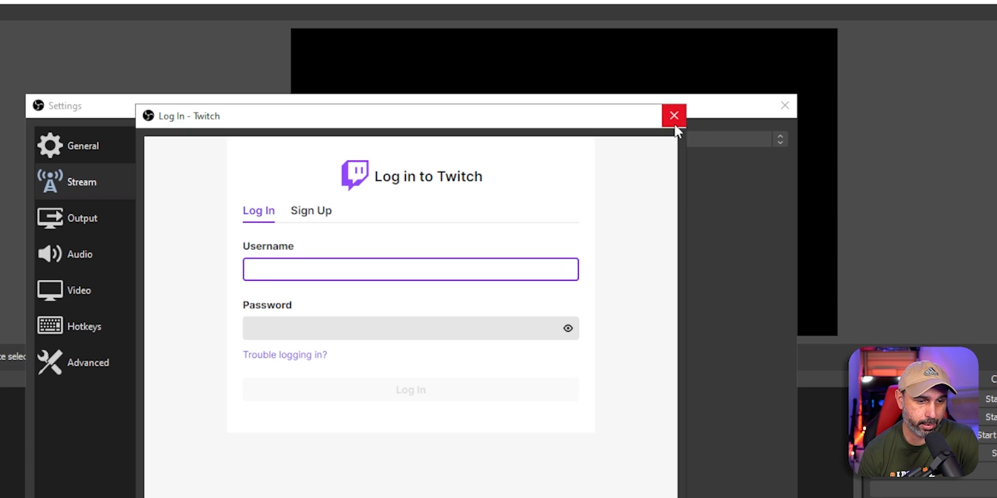
click(674, 122)
click(359, 140)
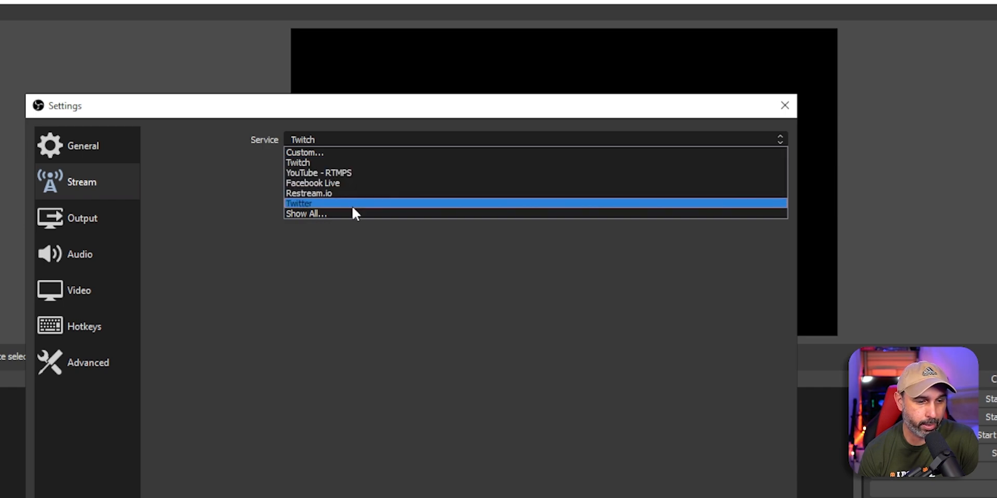
click(387, 353)
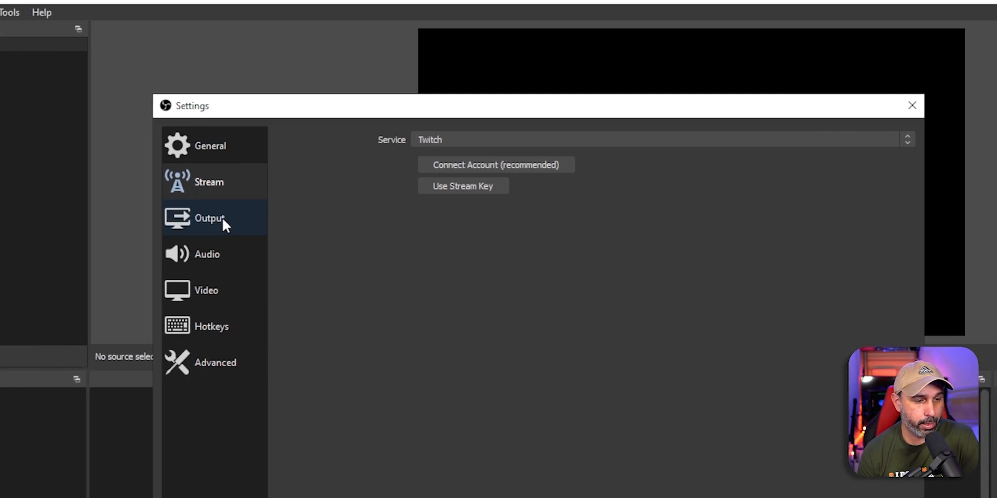
Step: On the Output page, change Output Mode from Simple to Advanced
click(222, 217)
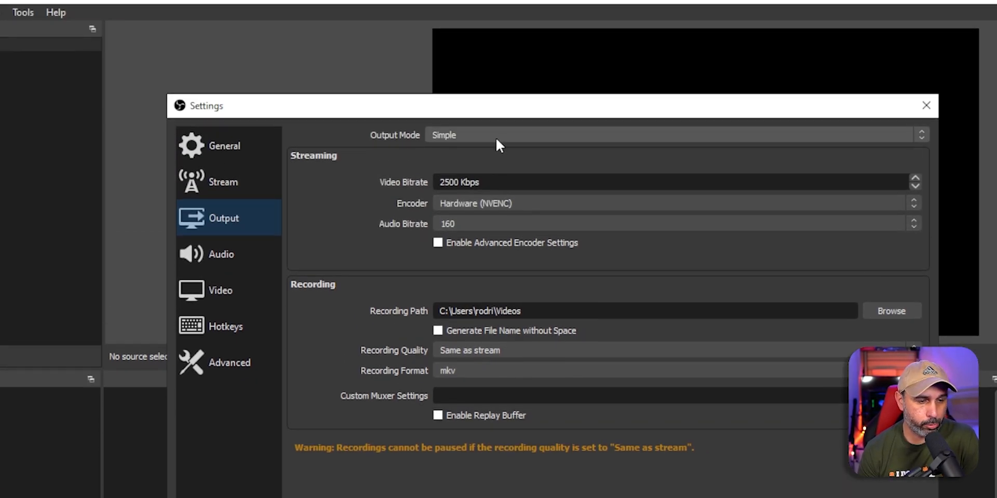
click(497, 138)
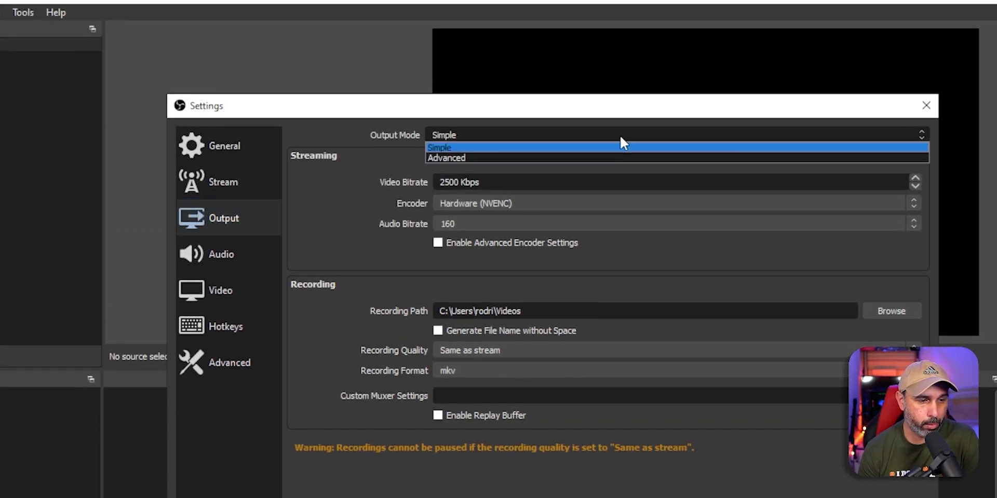
click(497, 158)
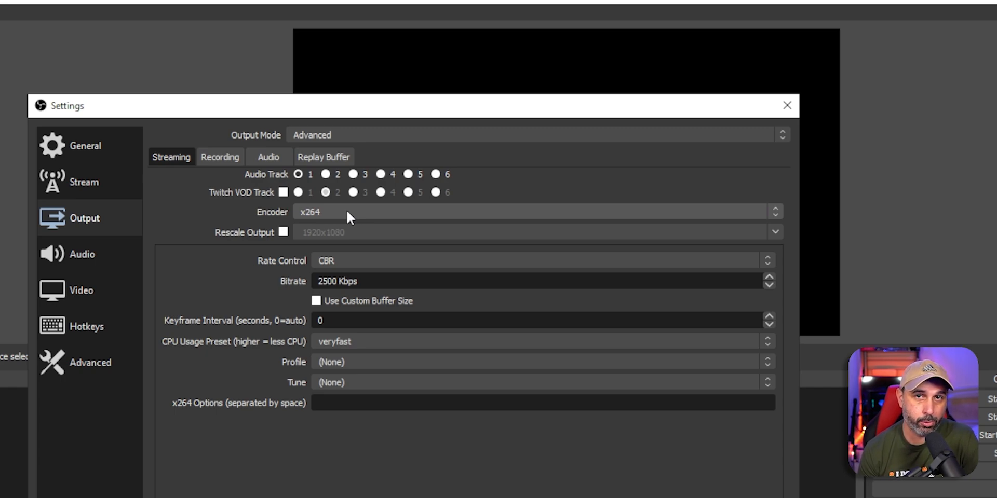
Step: Replace the x264 streaming encoder with NVIDIA NVENC H.264 (new)
click(771, 214)
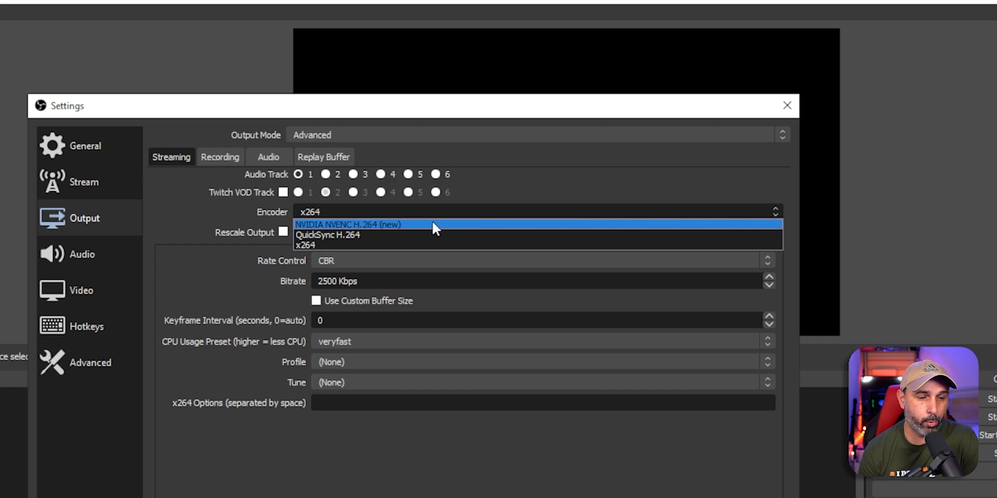
click(432, 225)
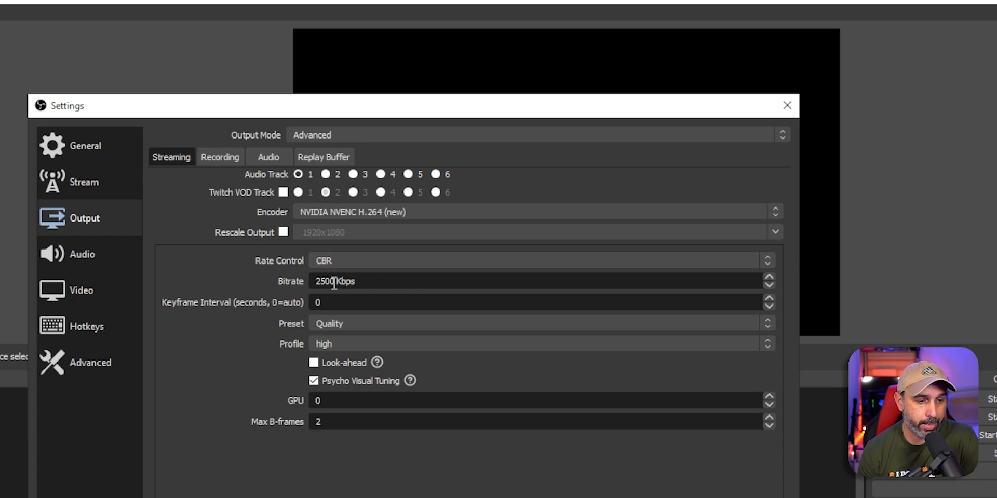
Step: Change the streaming bitrate value from 2500 to 3500 Kbps
drag(335, 281, 311, 283)
text(3500)
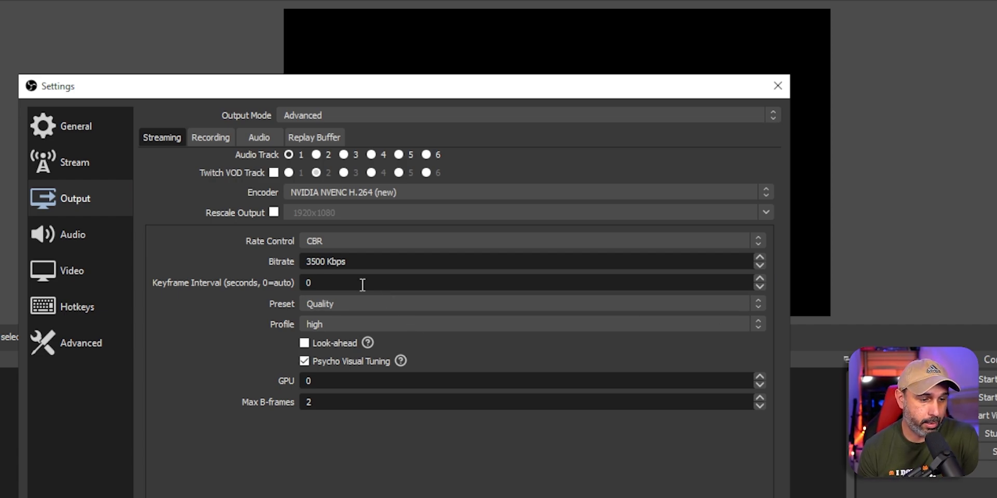
Step: Set keyframe interval 2, keep Quality preset and high profile, enable Look-ahead, and apply
click(322, 283)
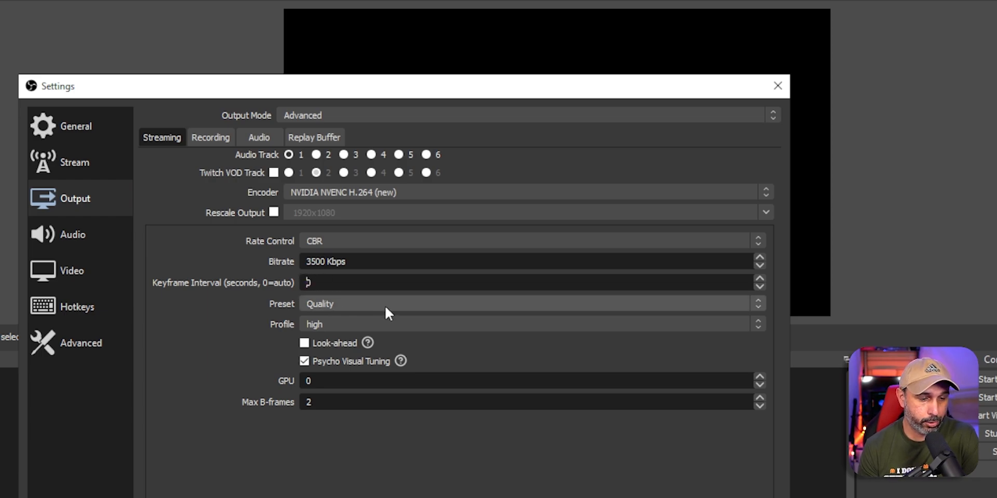
key(BackSpace)
text(2)
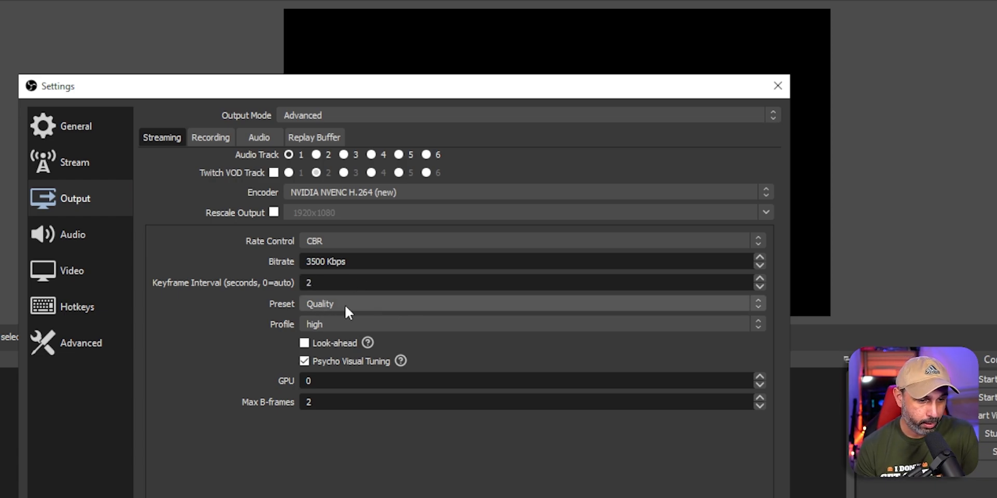
click(361, 303)
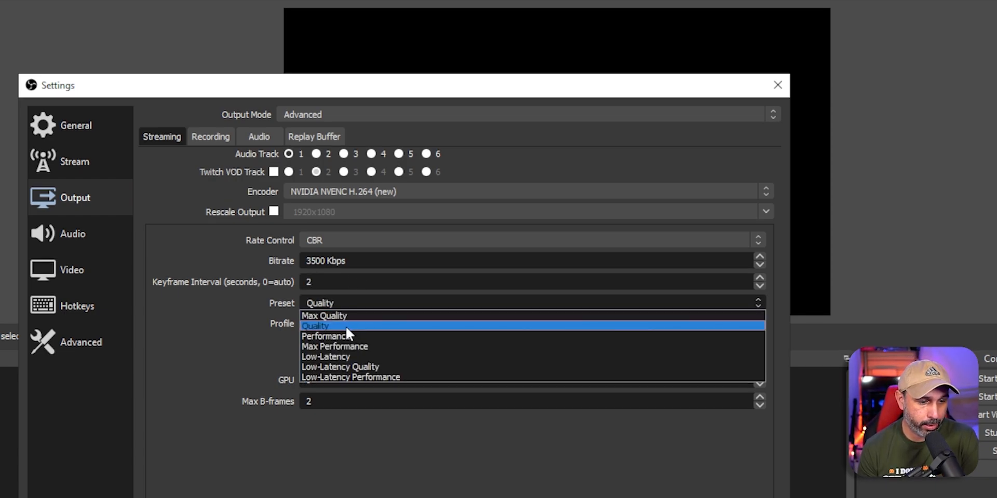
click(361, 323)
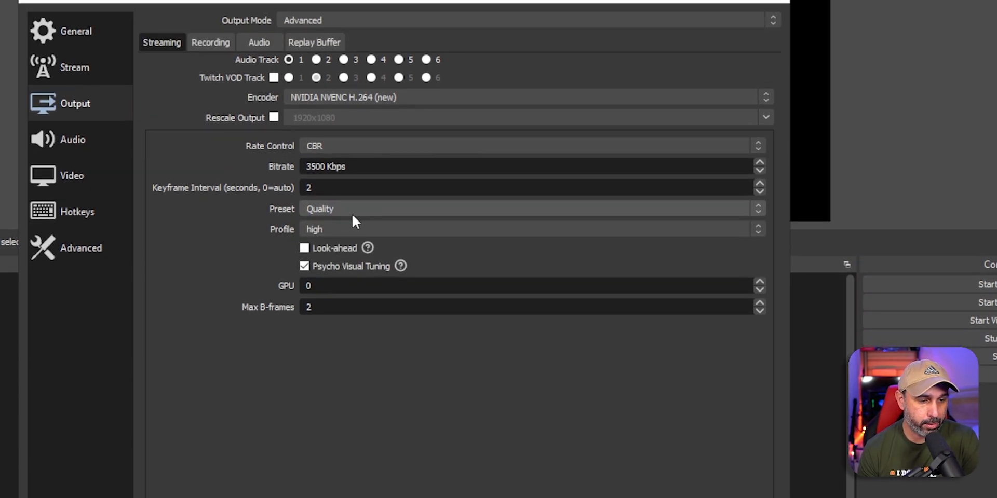
click(353, 231)
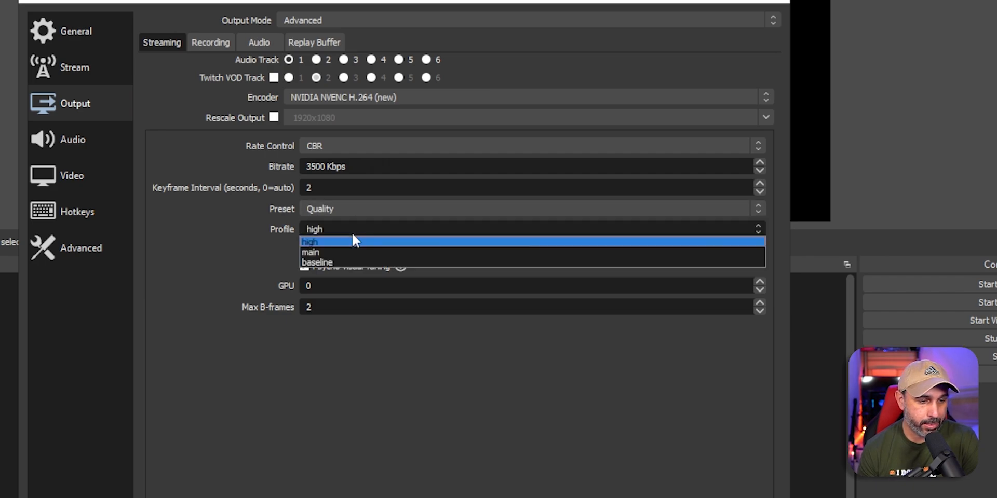
click(346, 243)
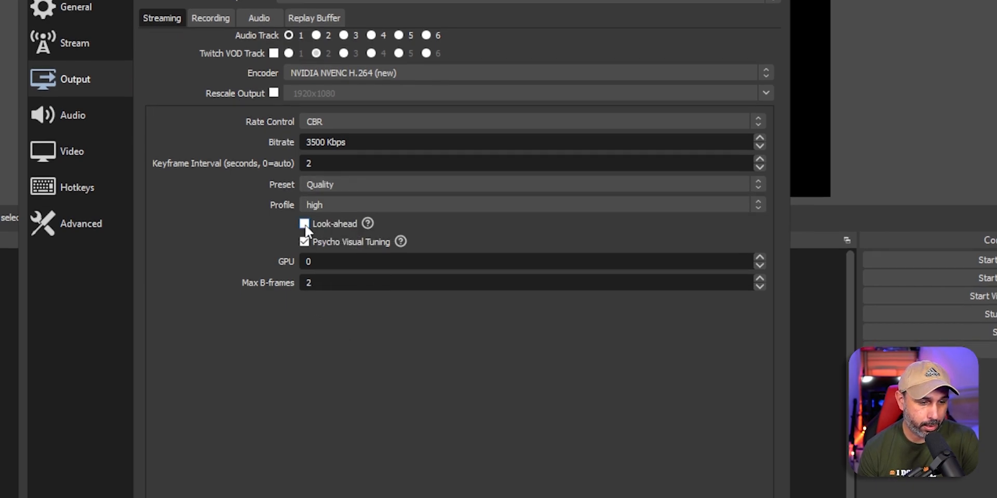
click(305, 223)
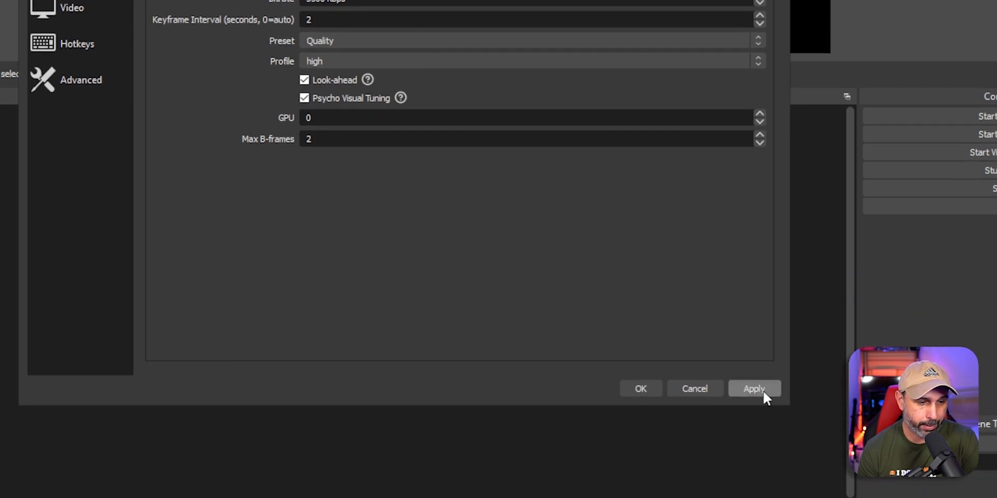
click(763, 390)
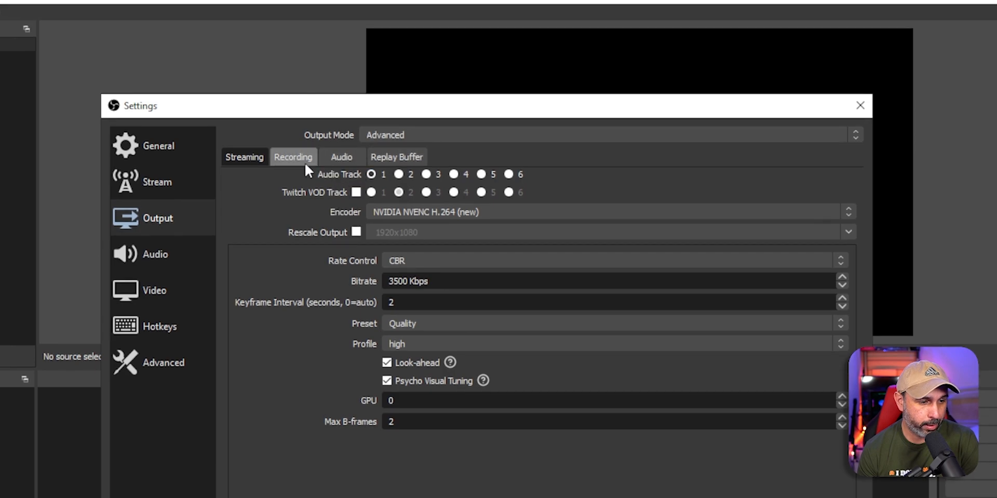
Step: Review the Recording (mkv kept), Audio and Replay Buffer output tabs, ending on Streaming
click(289, 157)
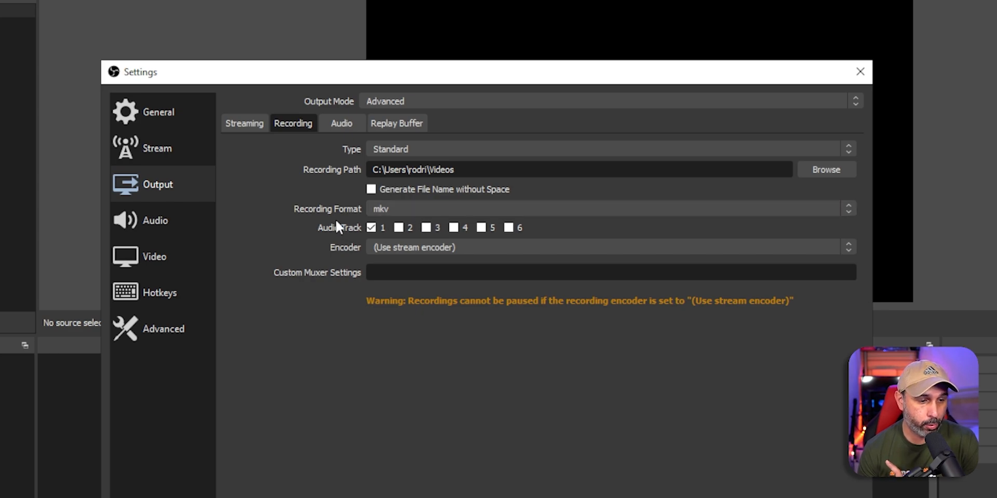
click(401, 210)
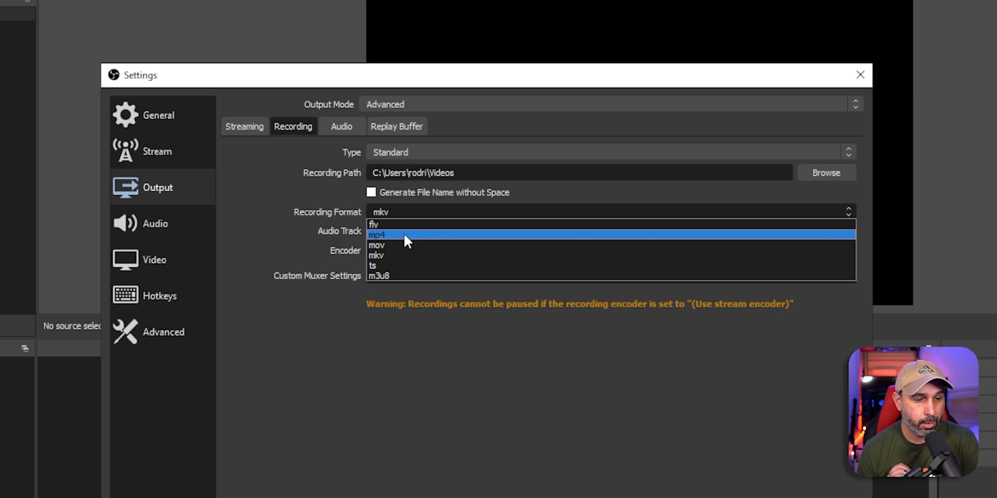
click(423, 362)
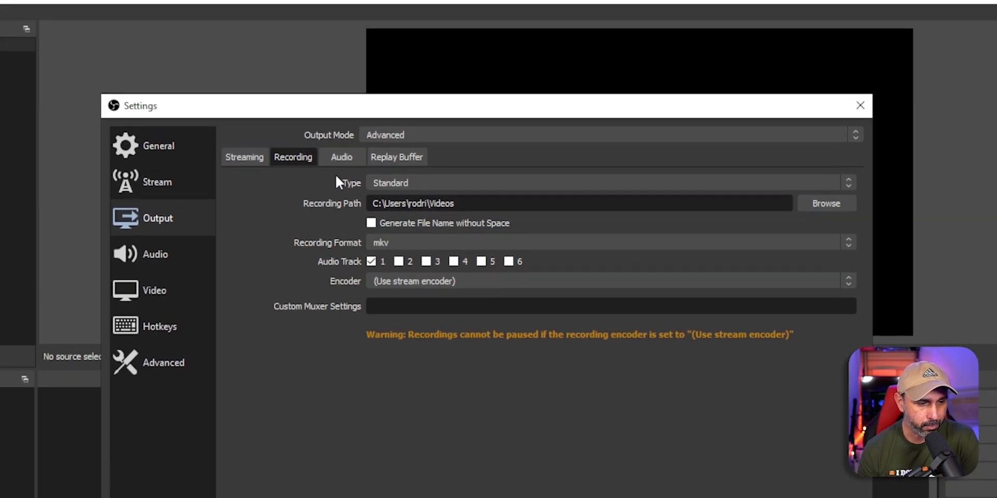
click(342, 157)
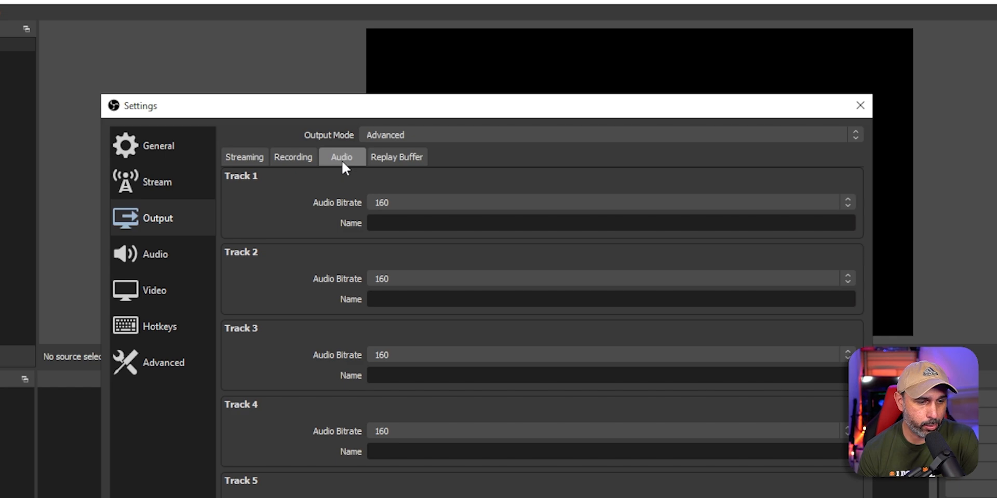
click(394, 158)
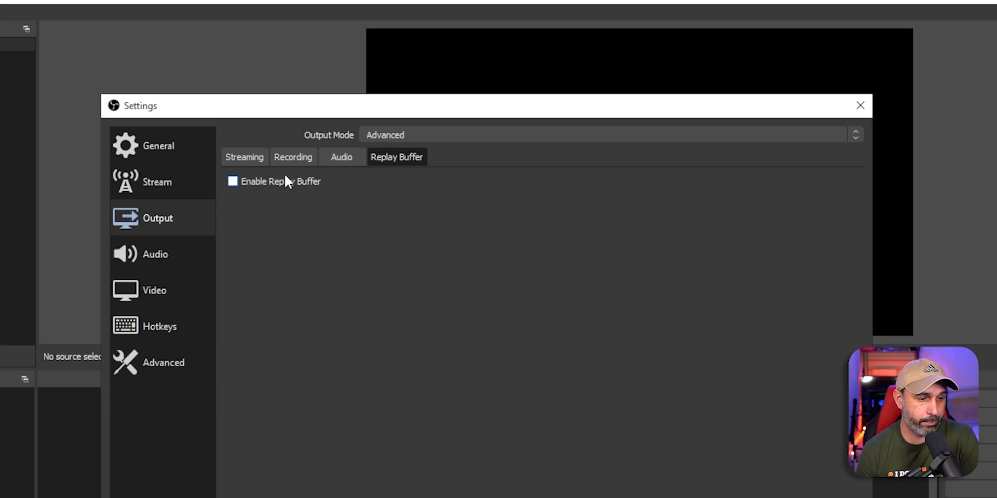
click(293, 157)
click(251, 157)
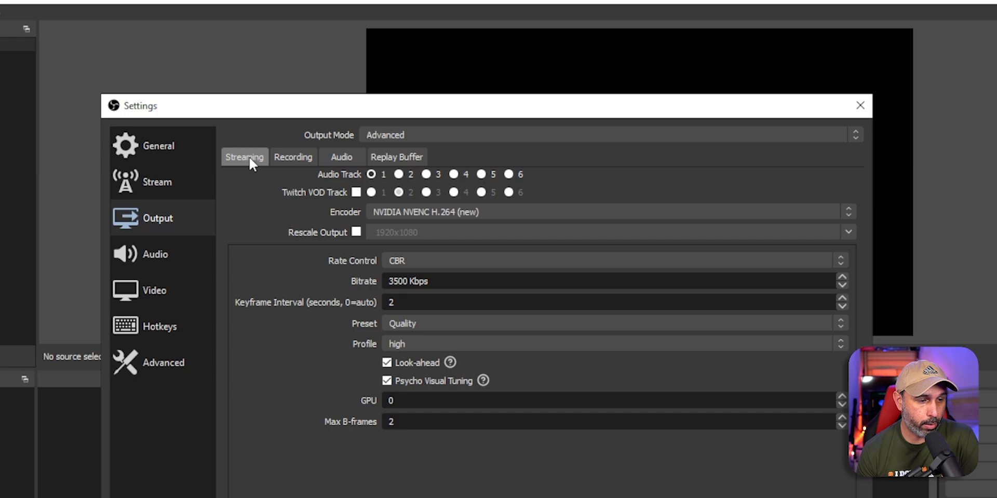
Step: Show the Audio page: 48 kHz, Stereo, all global audio devices Disabled
click(221, 260)
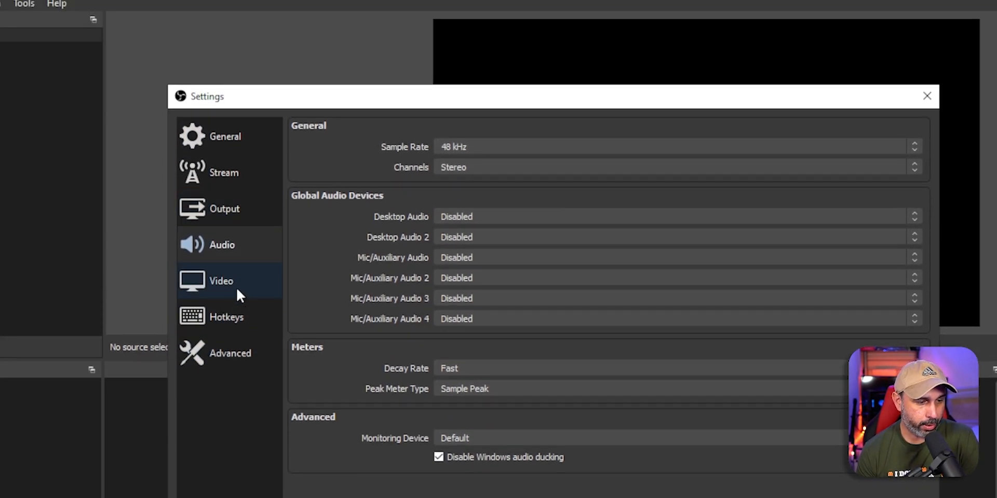
Step: On the Video page, try 1920x1080 and 1536x864, then set output resolution to 1280x720
click(237, 291)
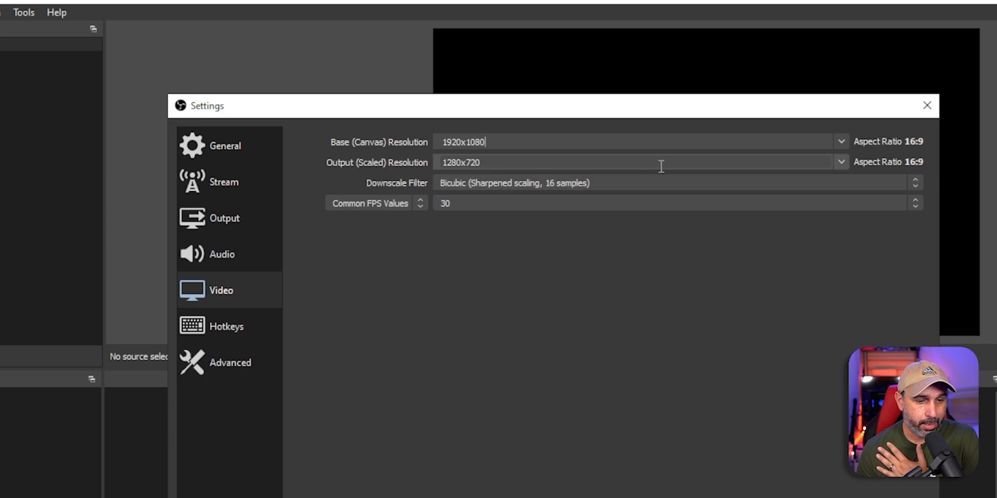
click(473, 164)
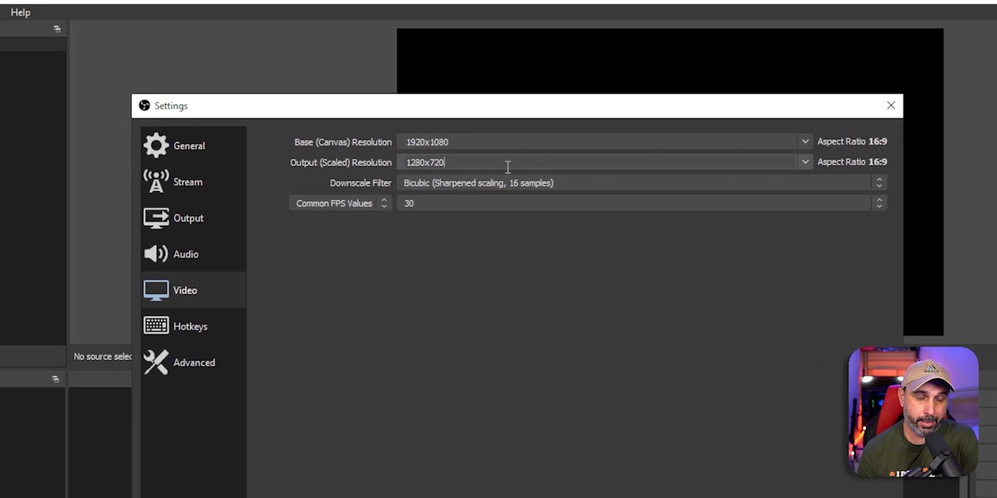
click(796, 162)
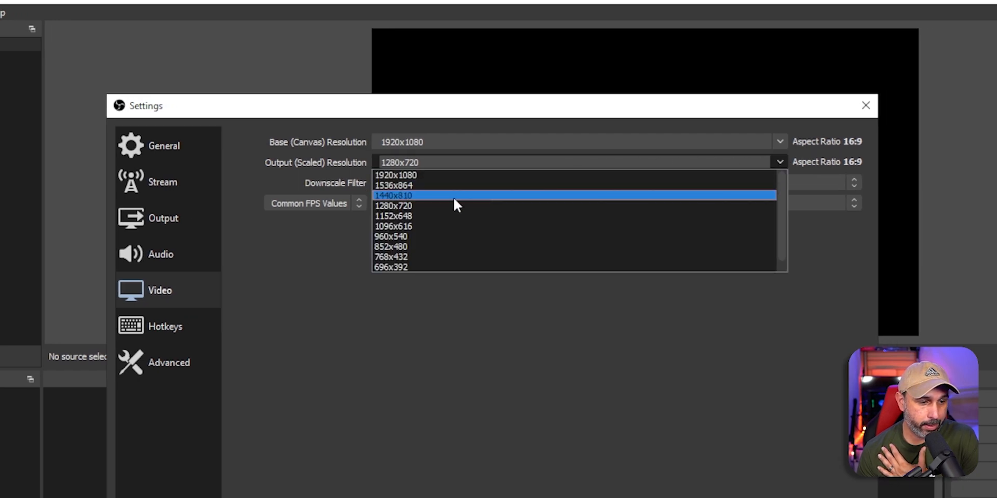
click(426, 177)
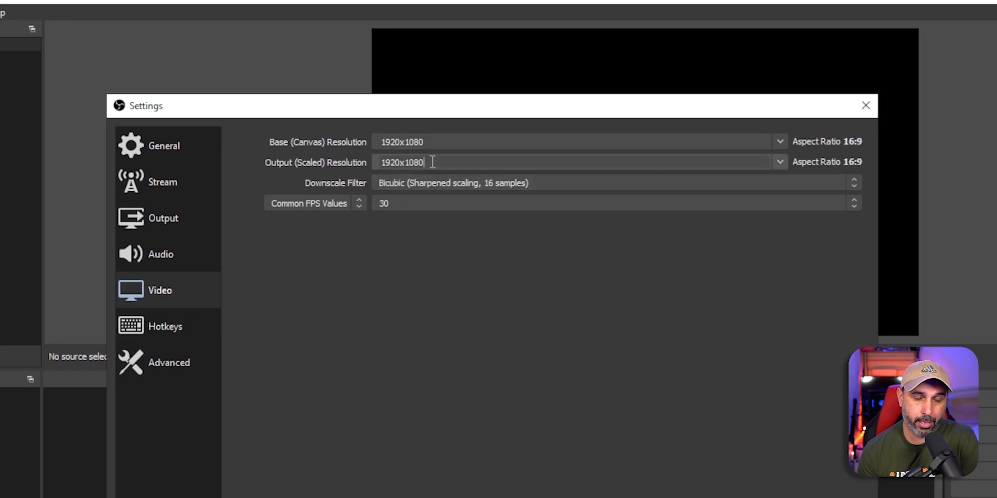
click(778, 161)
click(467, 189)
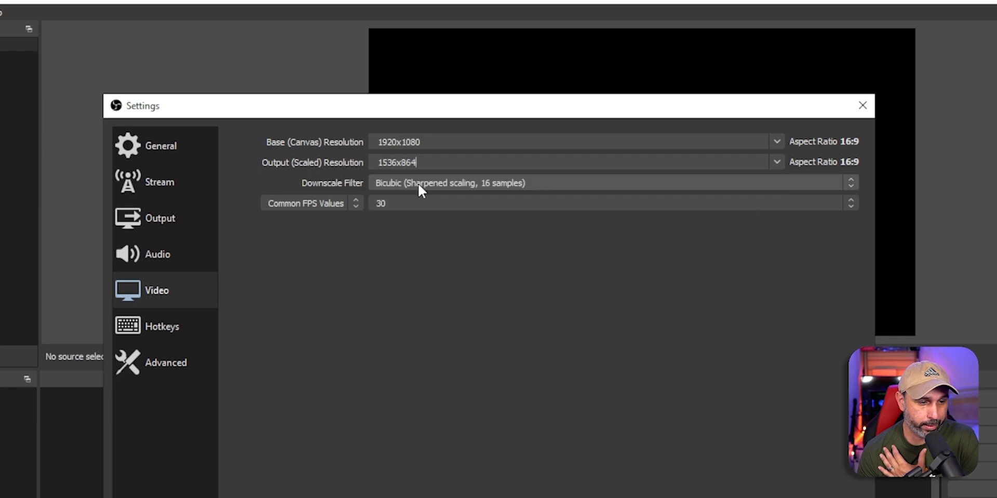
click(769, 160)
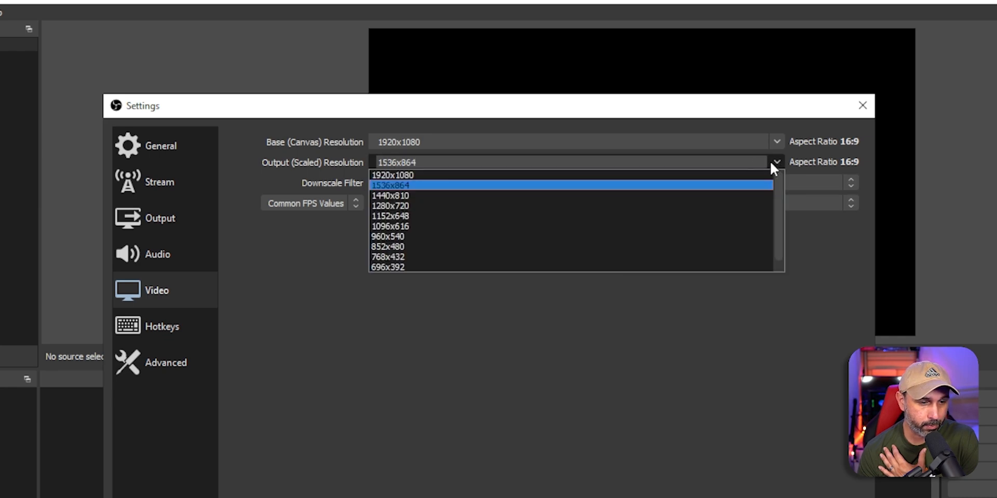
click(432, 206)
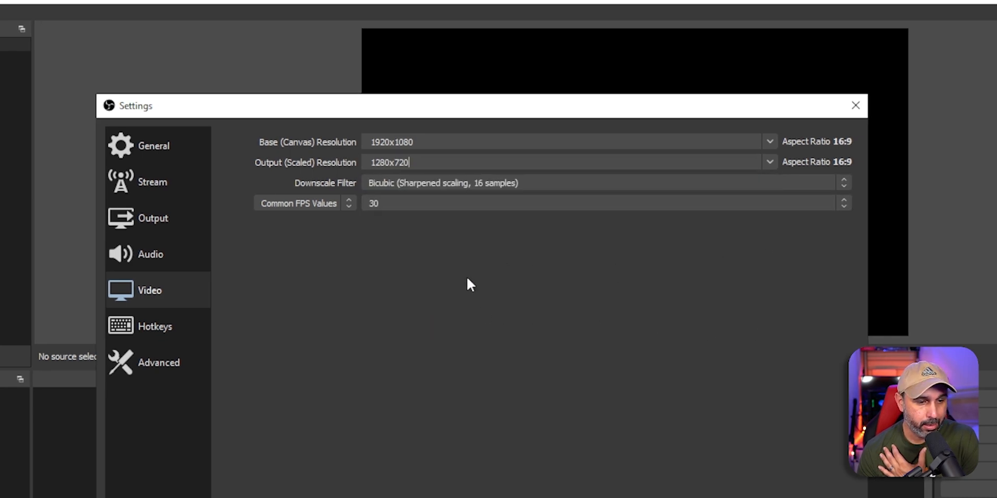
Step: Choose the Lanczos downscale filter and 60 FPS, then apply the video settings
click(536, 190)
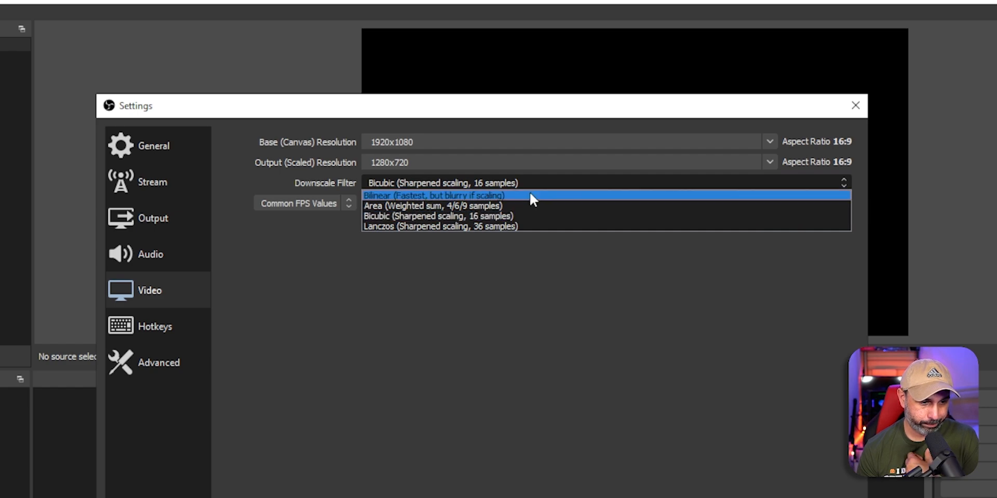
click(557, 226)
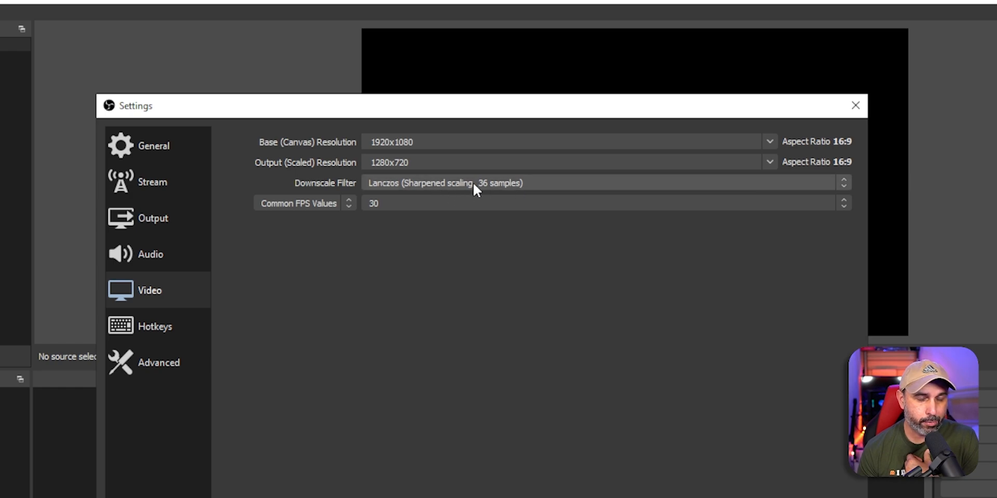
click(415, 210)
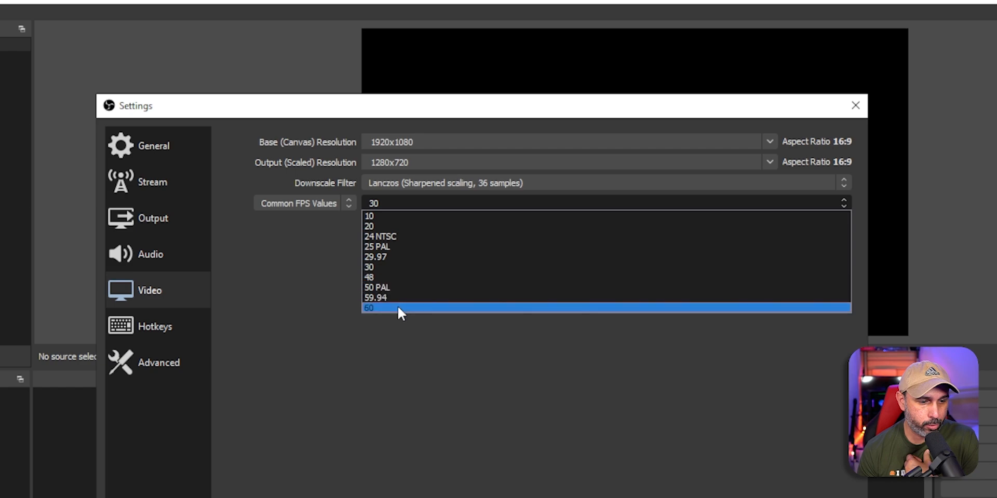
click(398, 307)
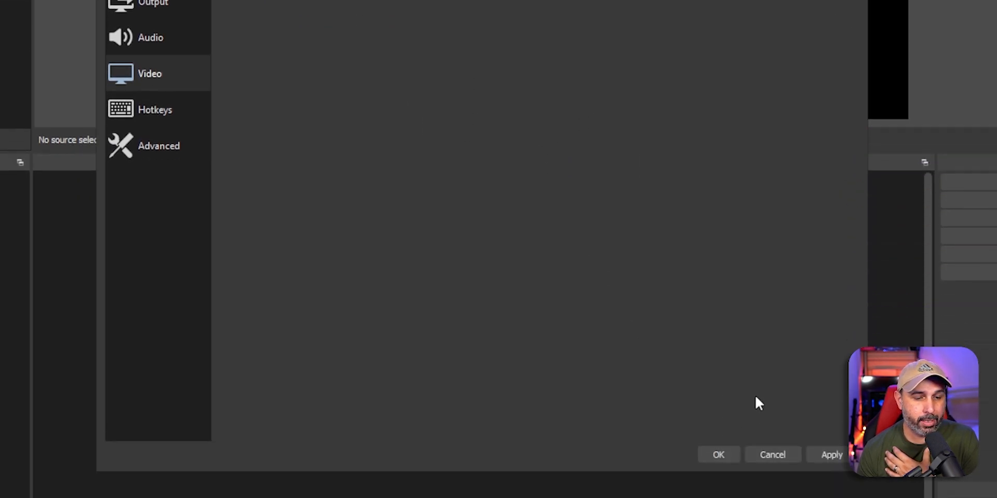
click(831, 455)
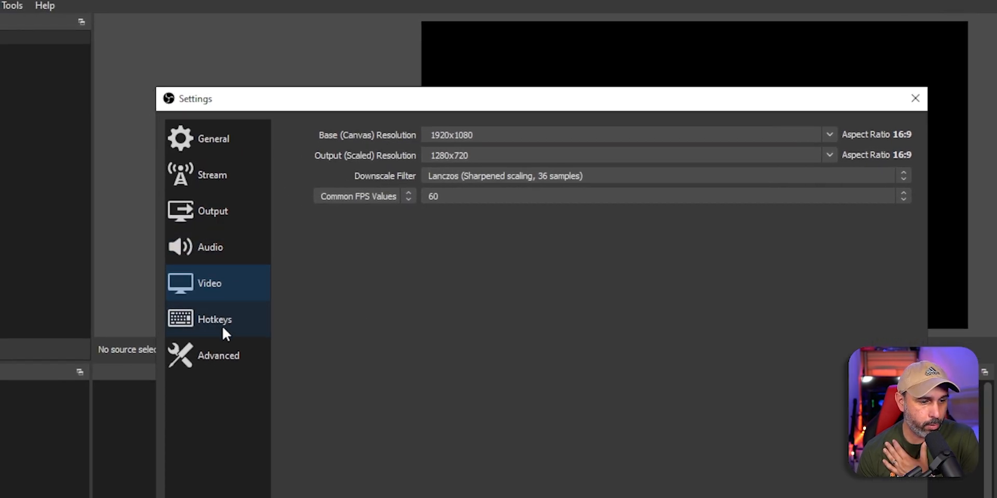
Step: Show the Hotkeys page and scroll through the unassigned streaming, recording and replay buffer shortcuts
click(222, 326)
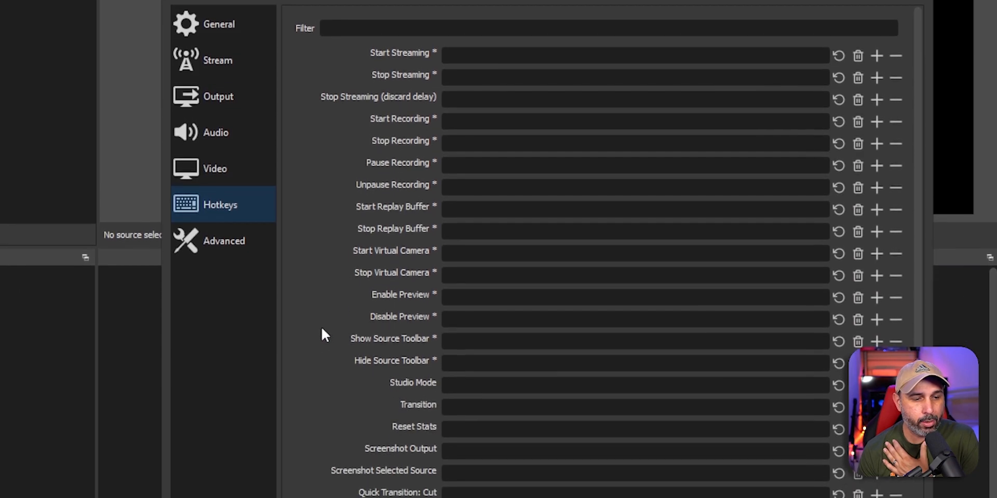
scroll(321, 333, down, 1)
scroll(322, 333, up, 1)
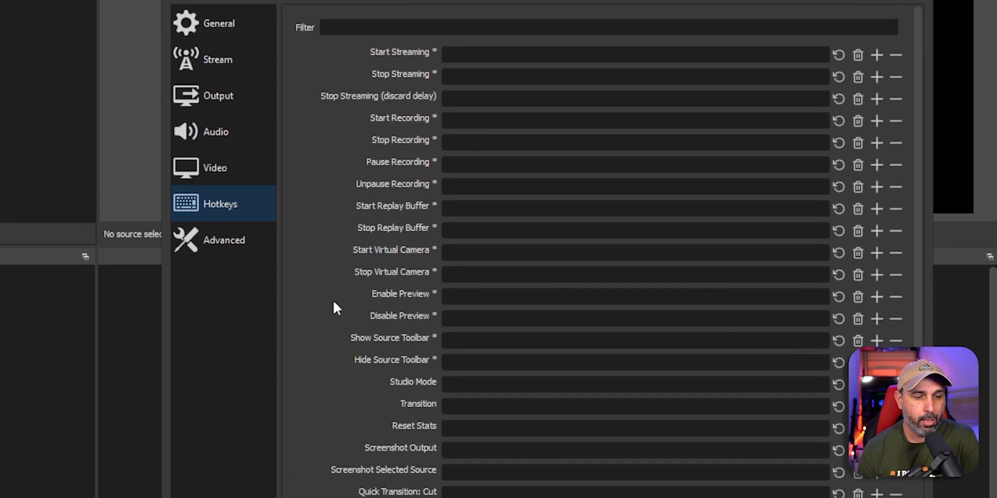
scroll(334, 302, down, 1)
scroll(503, 359, up, 1)
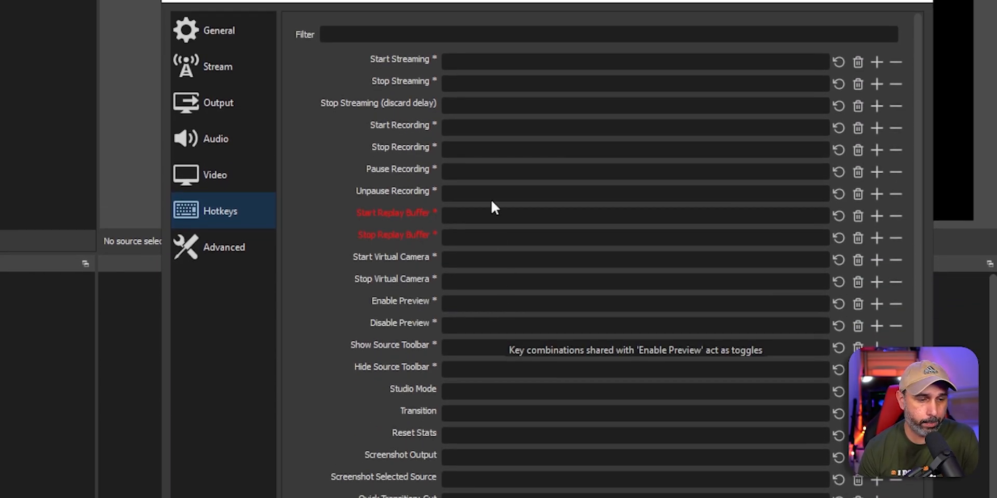
scroll(311, 330, down, 1)
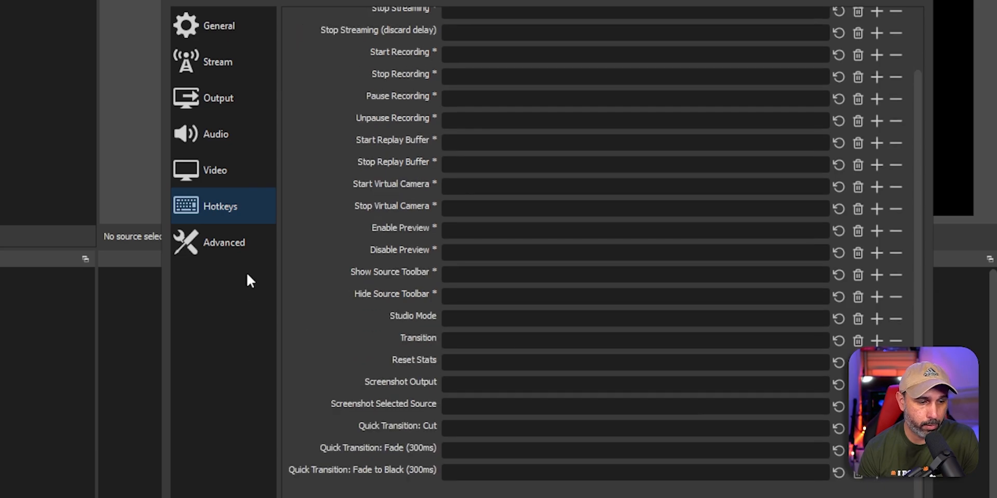
Step: On the Advanced page, keep Process Priority at Above Normal and scroll through the options
click(225, 244)
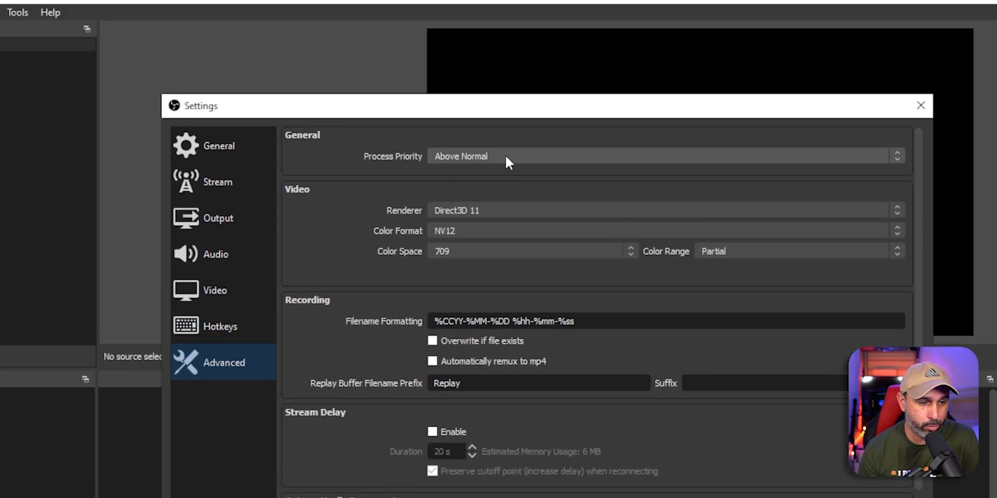
click(507, 155)
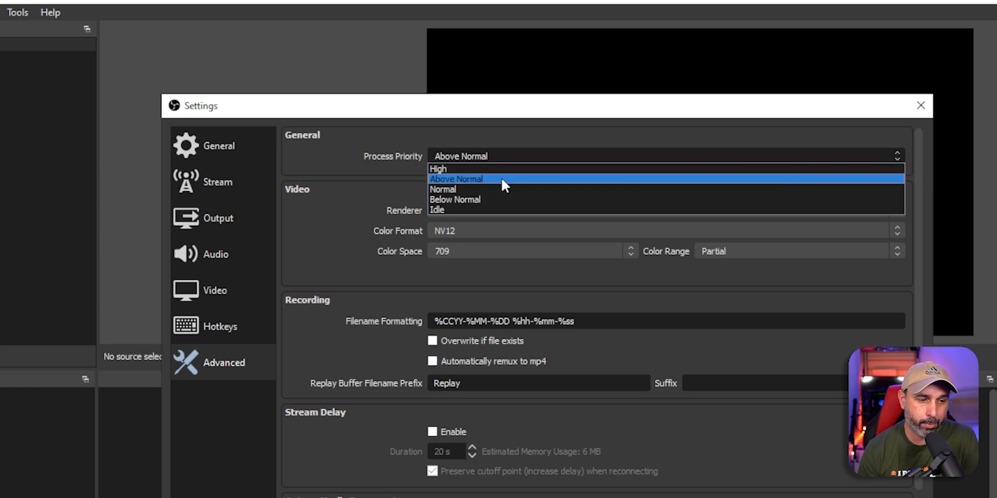
click(500, 176)
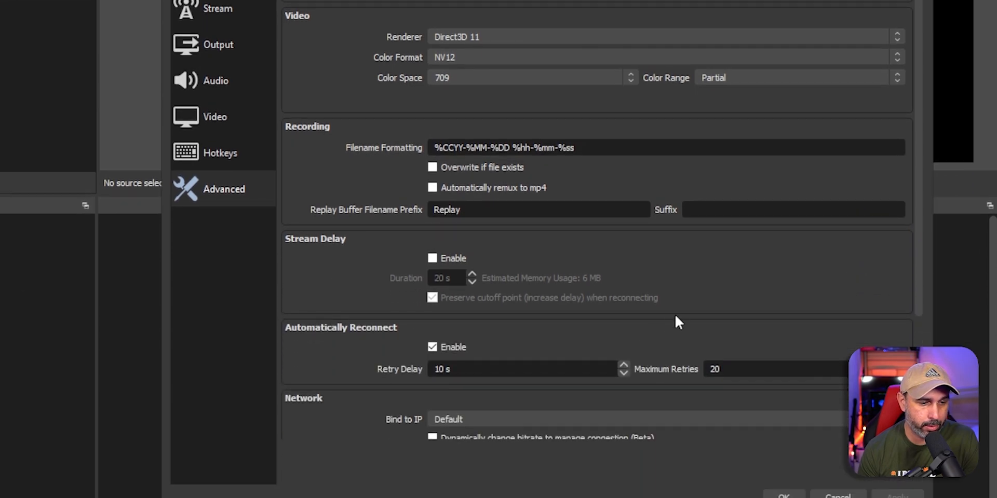
scroll(845, 333, down, 2)
scroll(846, 332, up, 2)
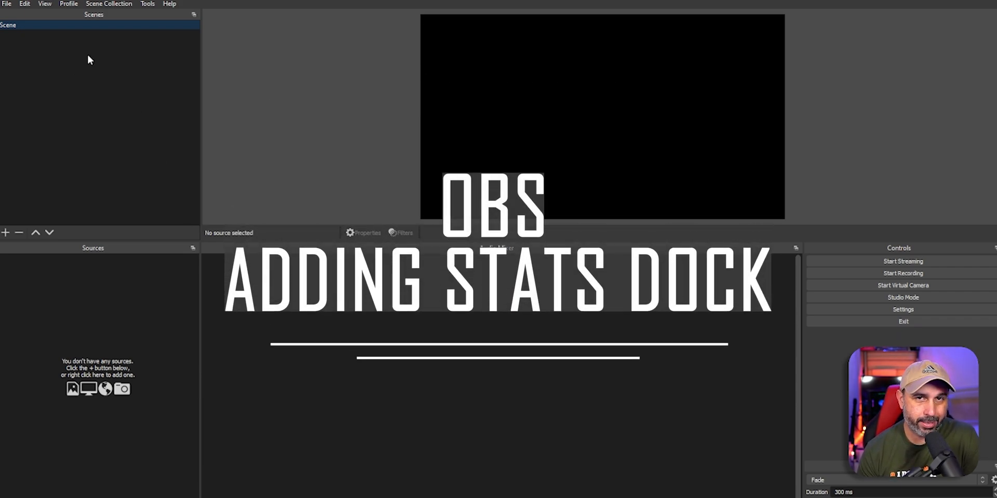
click(100, 5)
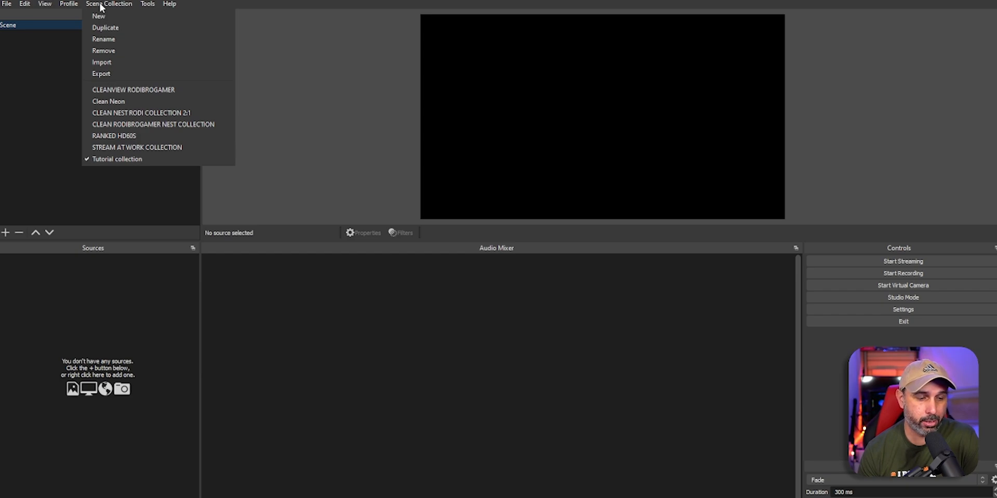
click(432, 390)
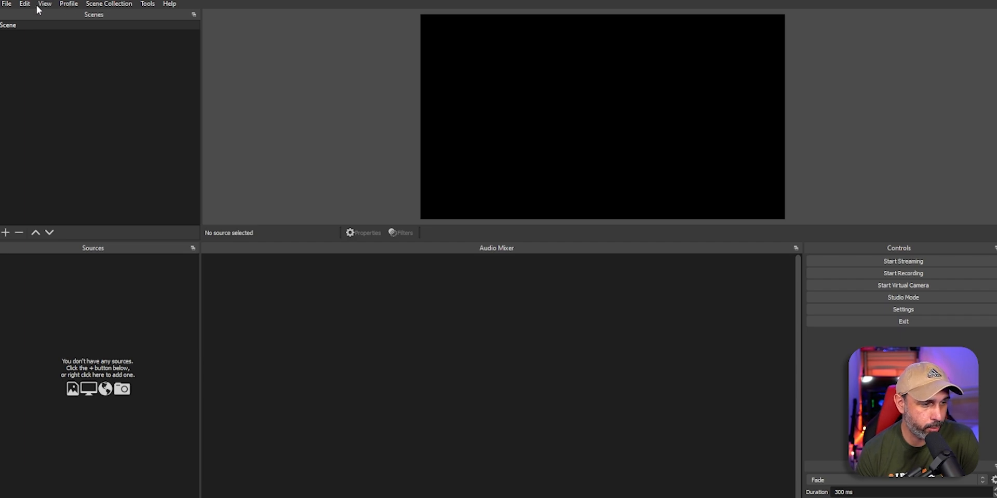
Step: Turn on the Stats dock from View > Docks, showing FPS, CPU, disk and memory figures
click(147, 4)
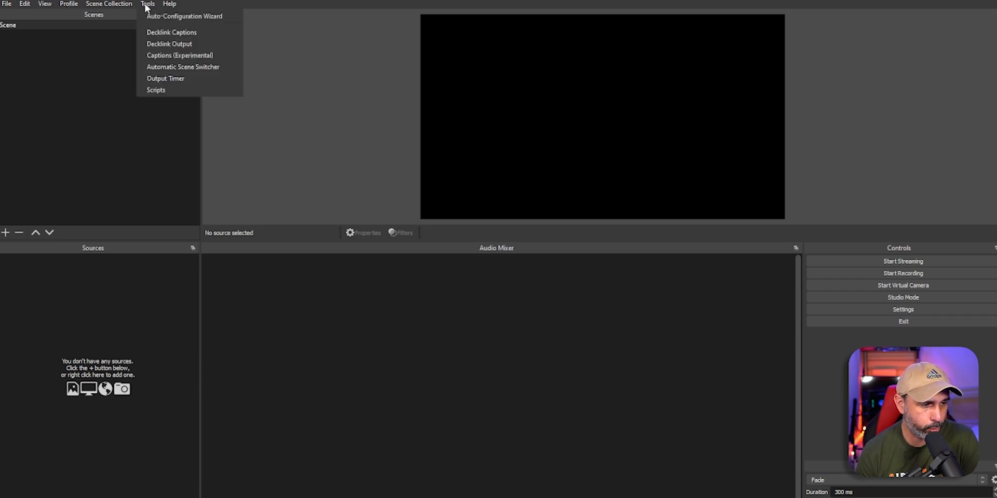
mouse_move(45, 5)
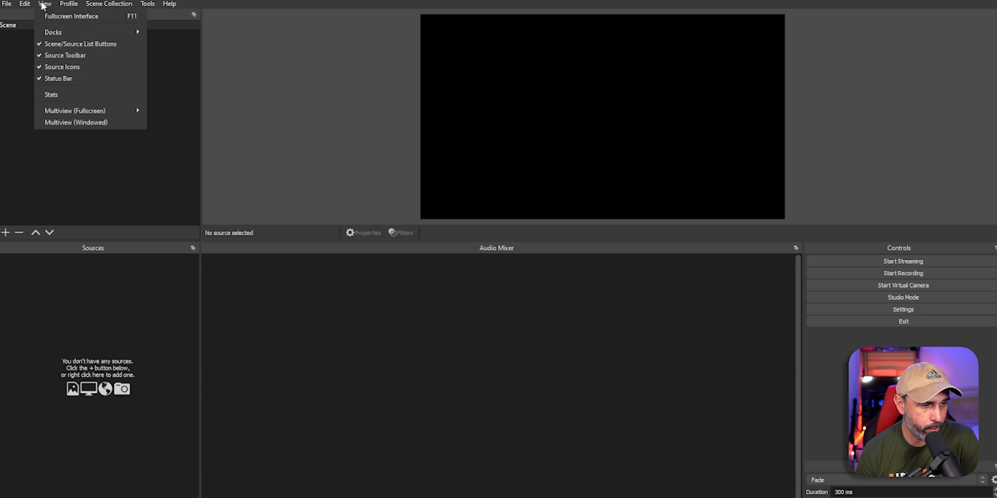
mouse_move(56, 33)
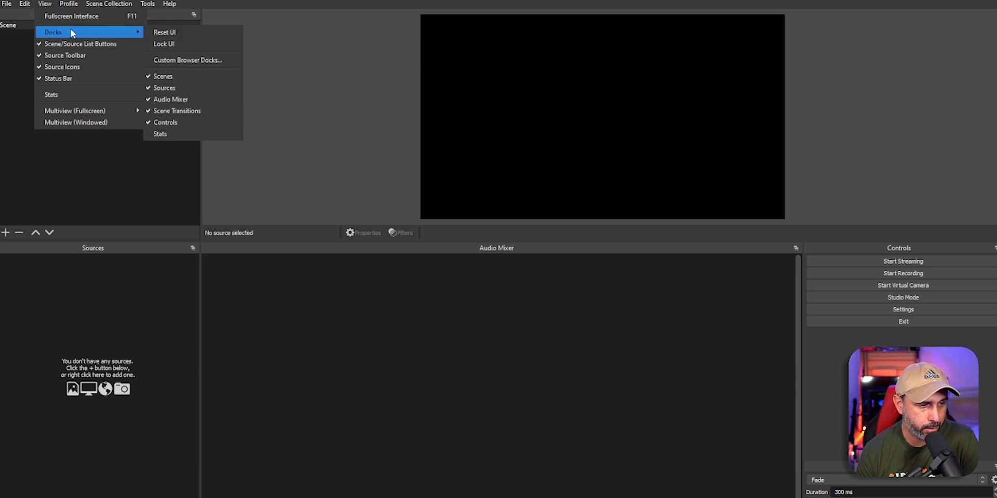
click(165, 134)
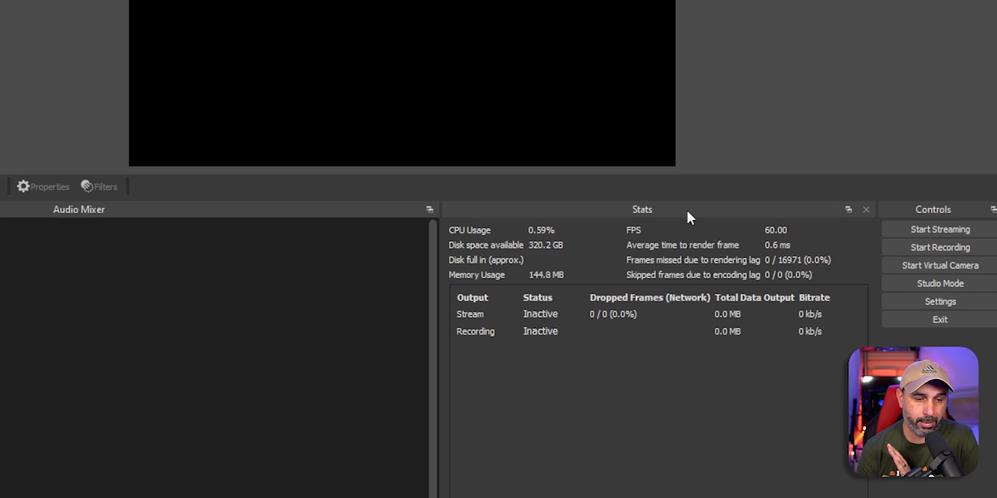
Step: Undock the Stats panel and re-dock it between the Audio Mixer and Controls
drag(690, 210, 129, 409)
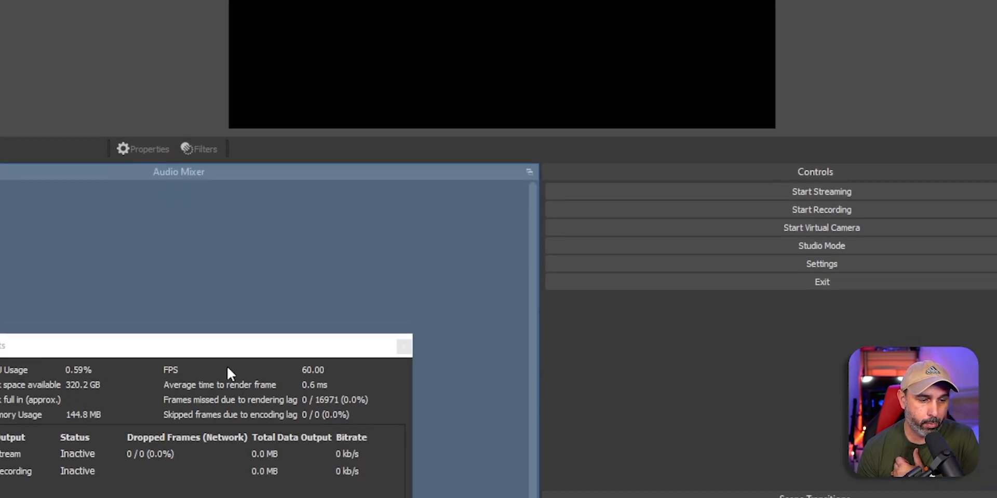
drag(227, 368, 488, 197)
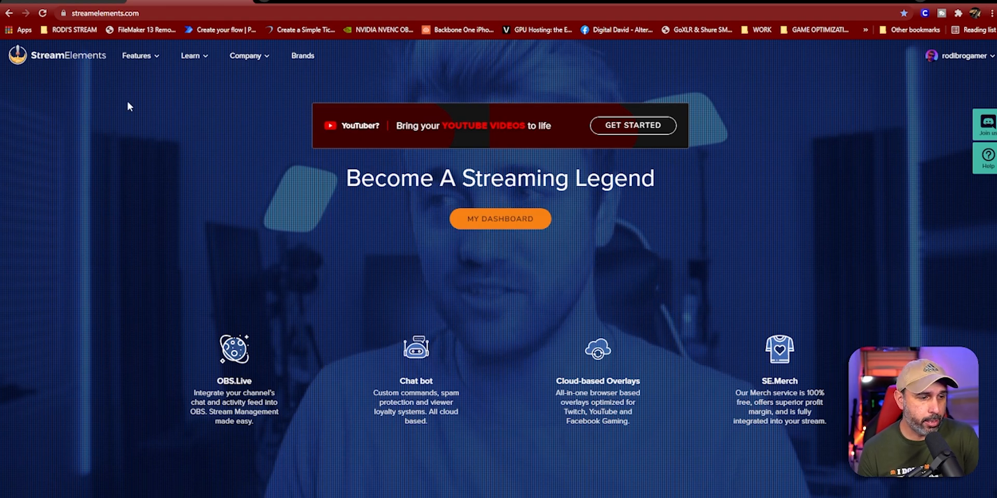
Step: Go to MY DASHBOARD from the StreamElements home page
click(513, 231)
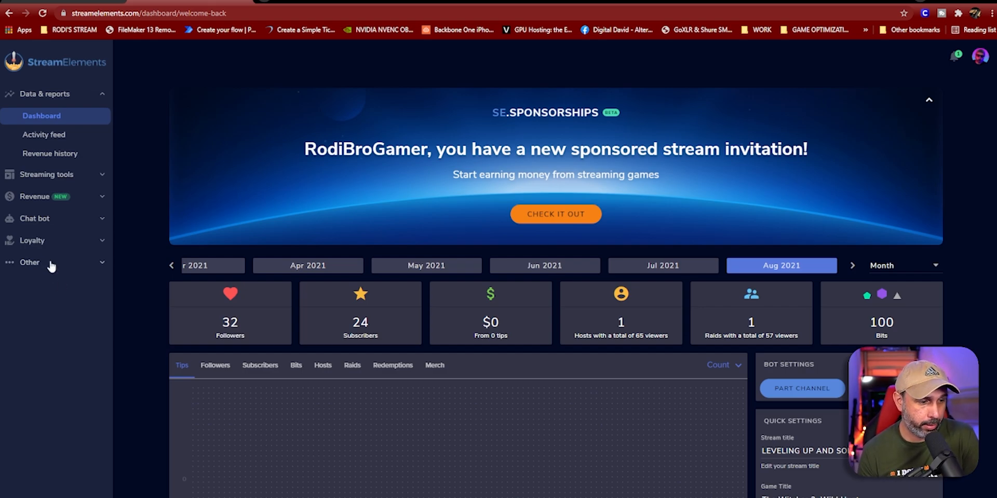
Step: Expand the Streaming tools section in the dashboard's left sidebar
click(44, 176)
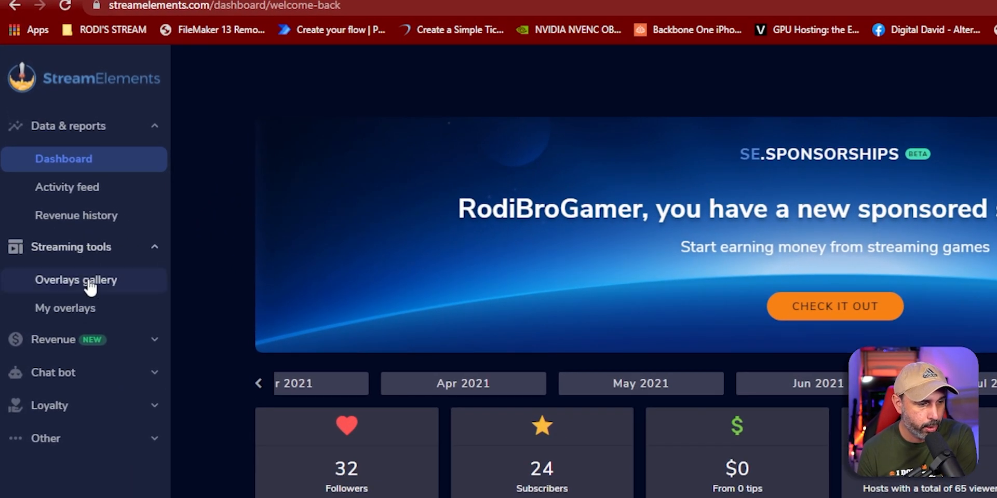
Step: Open the Overlays gallery and look through its Alerts and Widgets tabs
click(83, 289)
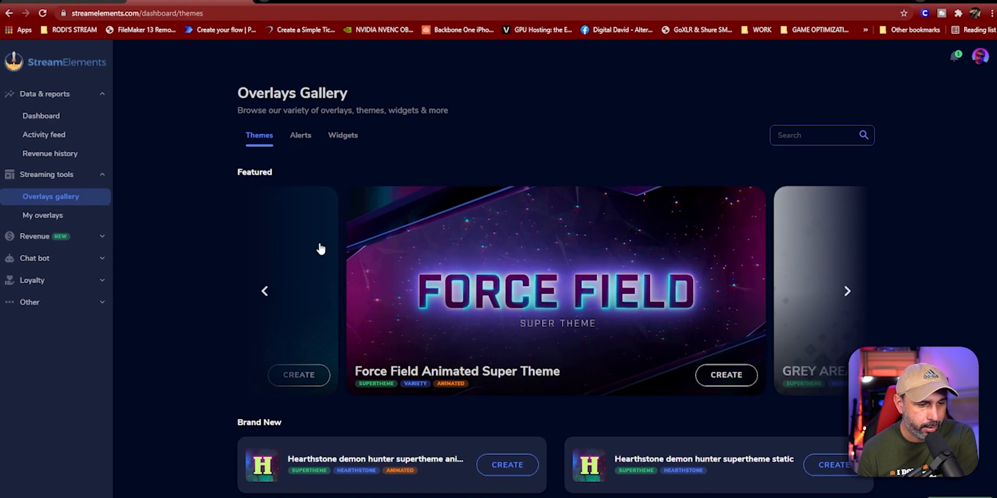
click(301, 137)
click(341, 138)
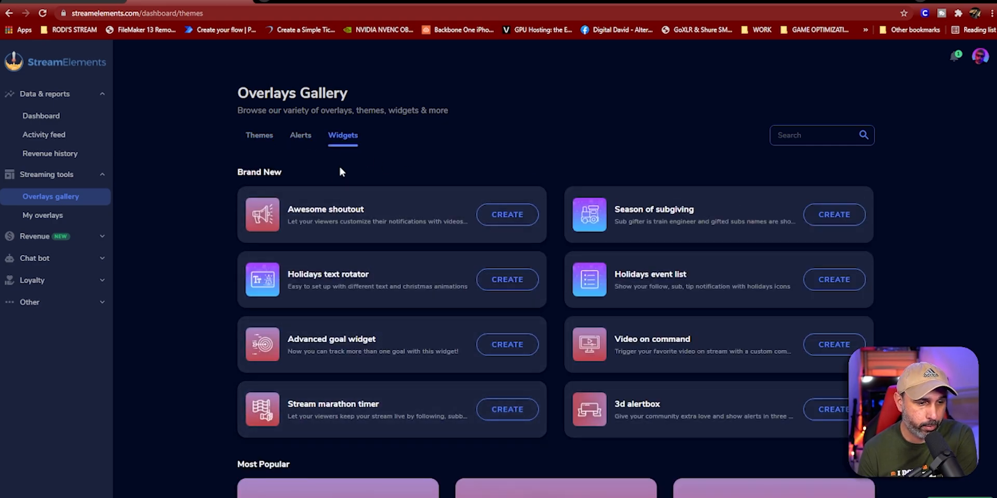
scroll(394, 135, down, 1)
scroll(387, 181, up, 1)
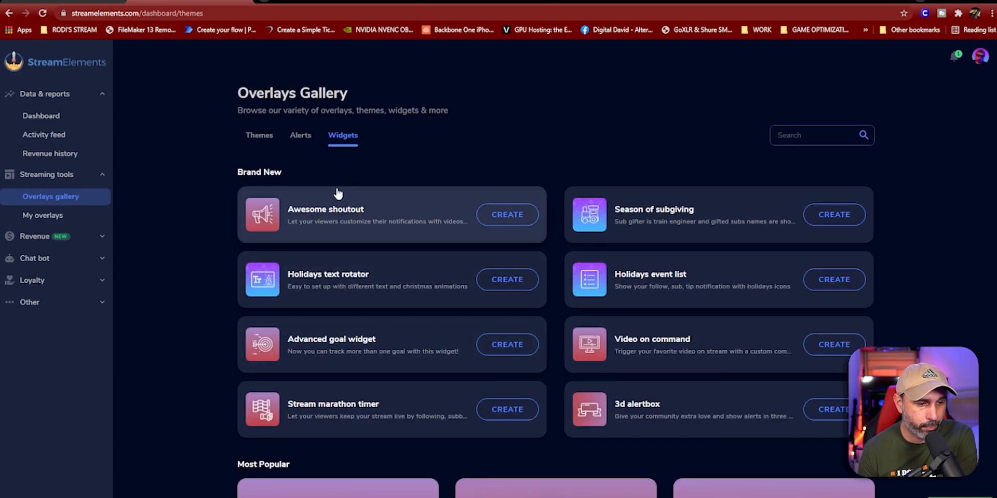
Step: Return to the Themes list, scroll to Brand New, and choose CREATE on Aspect Animated Super Theme
click(300, 138)
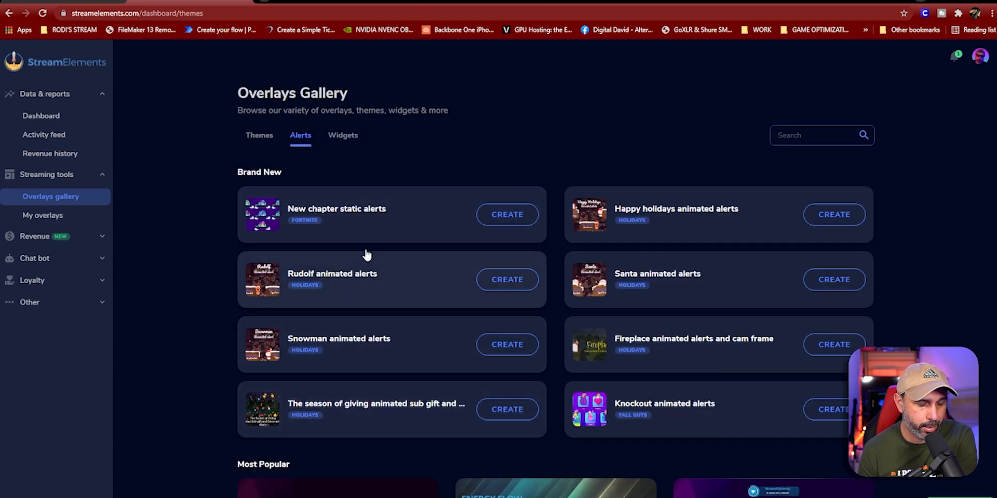
click(261, 140)
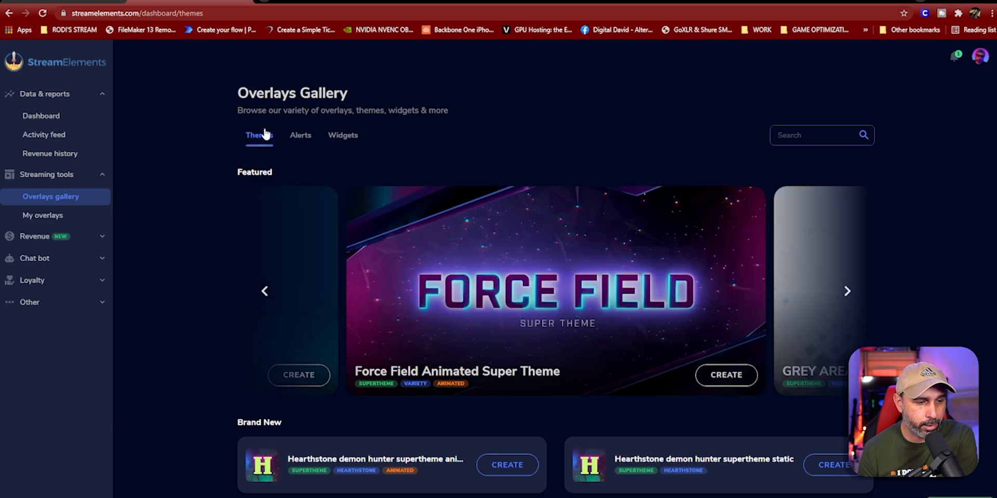
scroll(216, 273, down, 6)
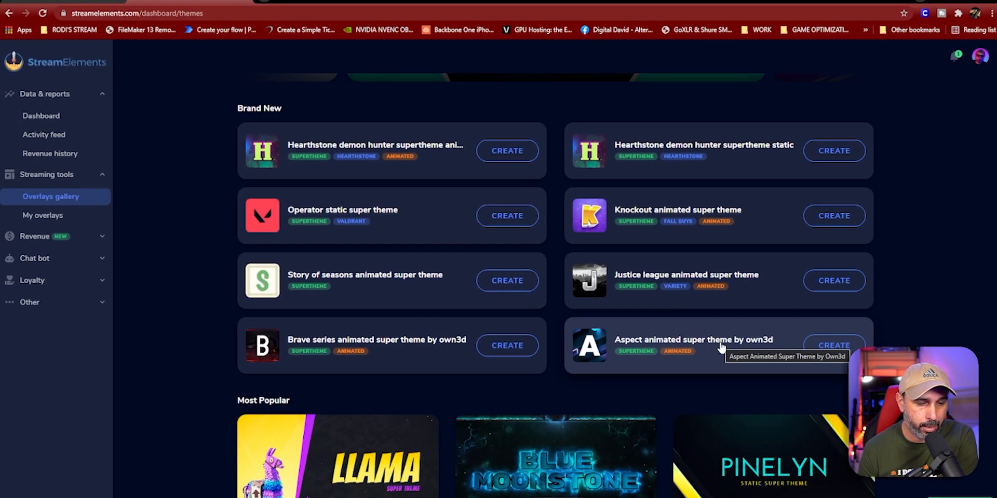
click(828, 349)
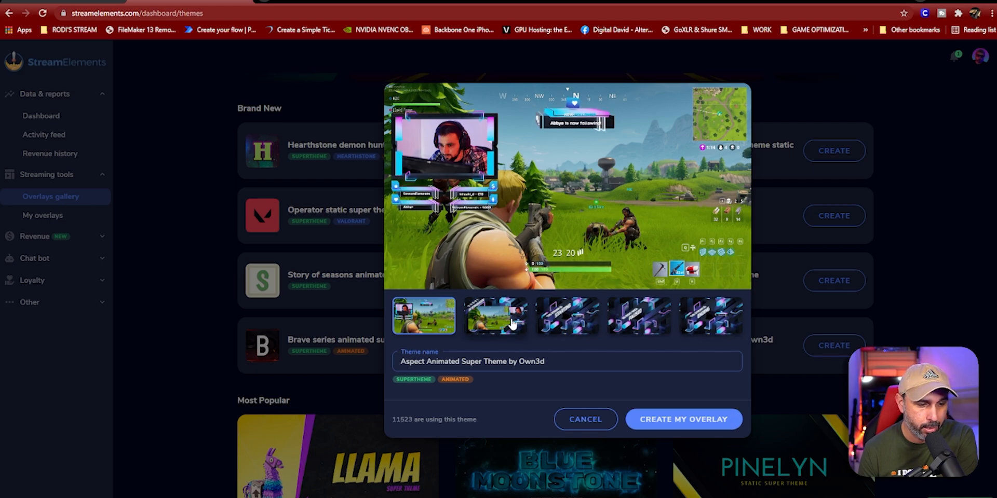
Step: Keep the default theme name 'Aspect Animated Super Theme by Own3d'
drag(556, 360, 400, 362)
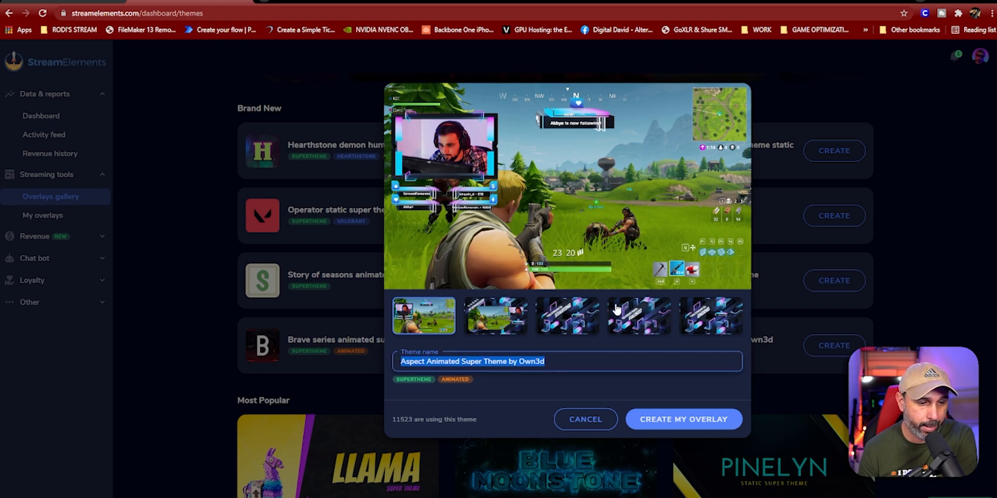
click(582, 358)
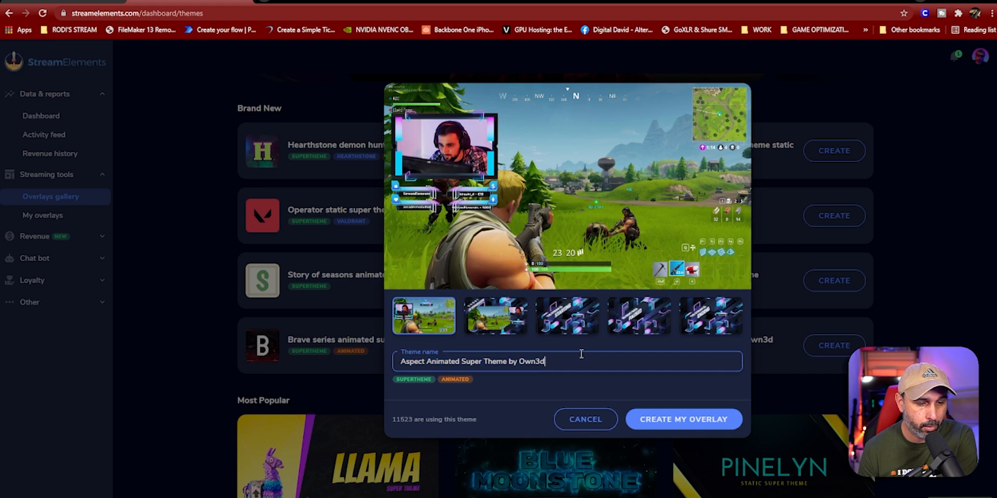
Step: Confirm CREATE MY OVERLAY for the Aspect theme, then go to My overlays
click(691, 428)
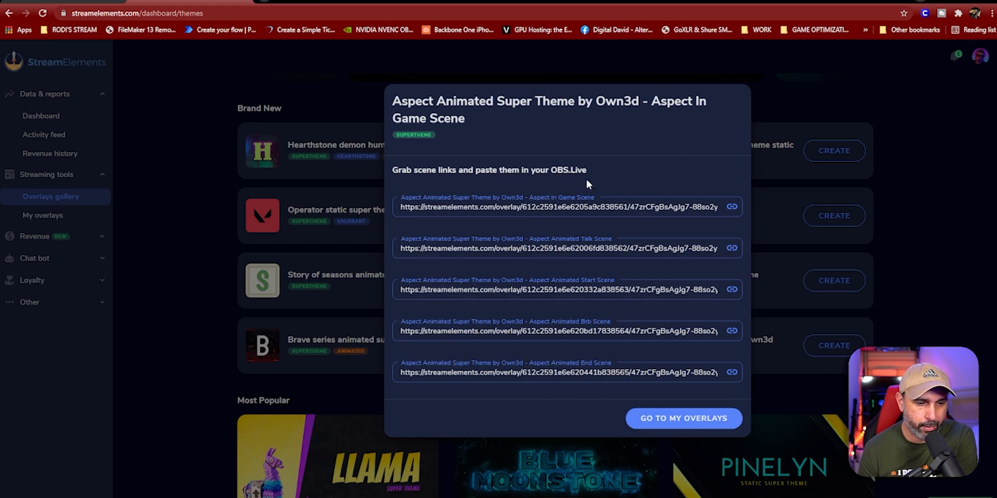
drag(590, 170, 556, 171)
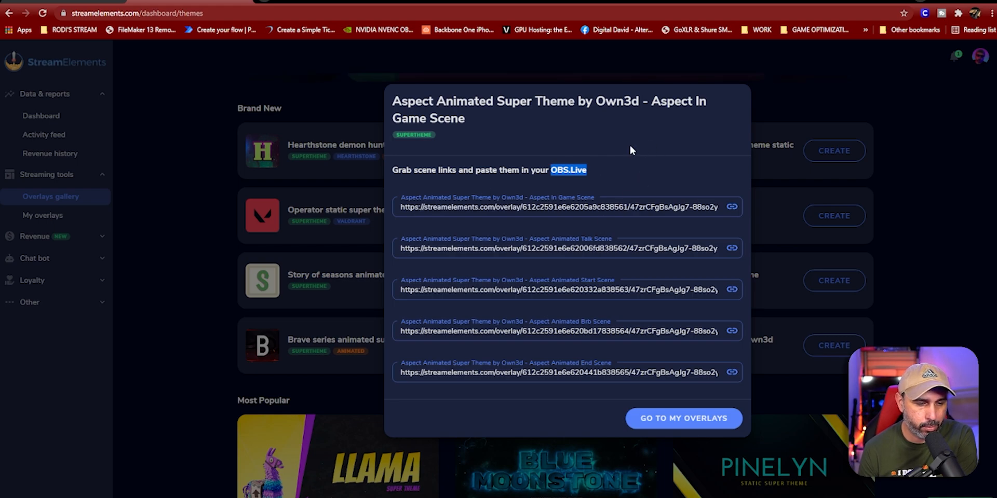
click(680, 429)
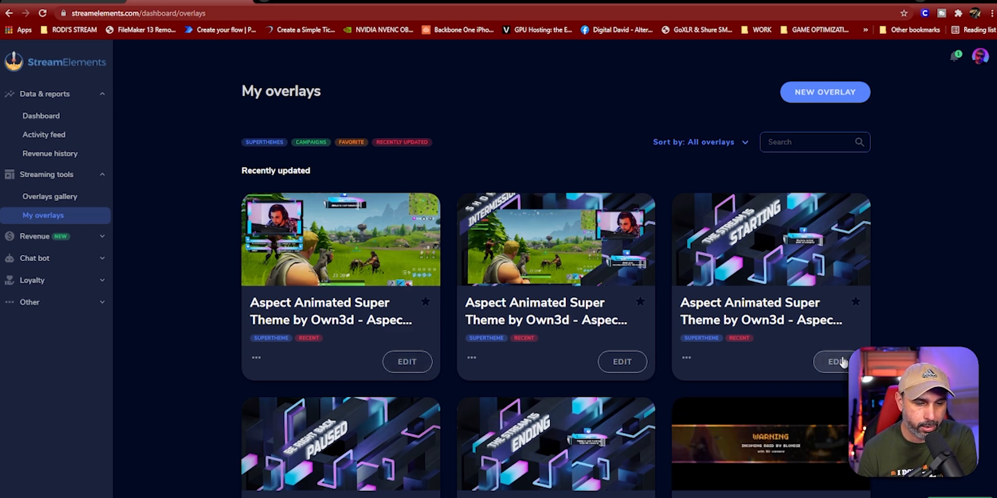
Step: Copy the URL of the stream-starting overlay from its card's options menu
click(686, 359)
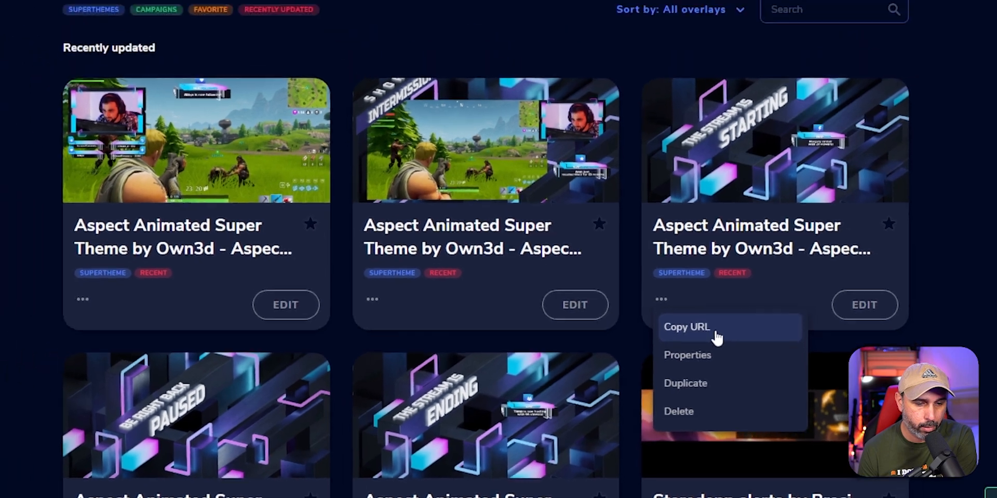
click(714, 312)
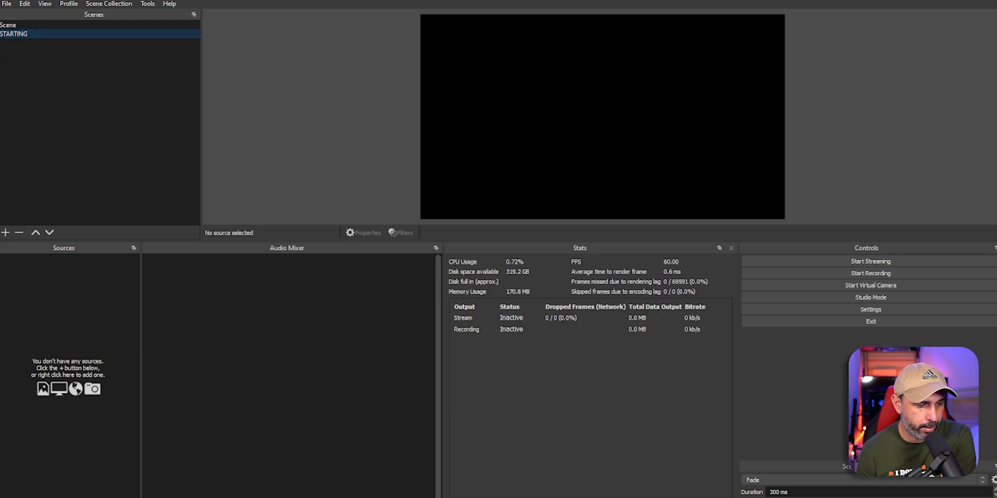
Step: Add a browser source START with the pasted stream-starting overlay URL at 1920×1080
click(5, 232)
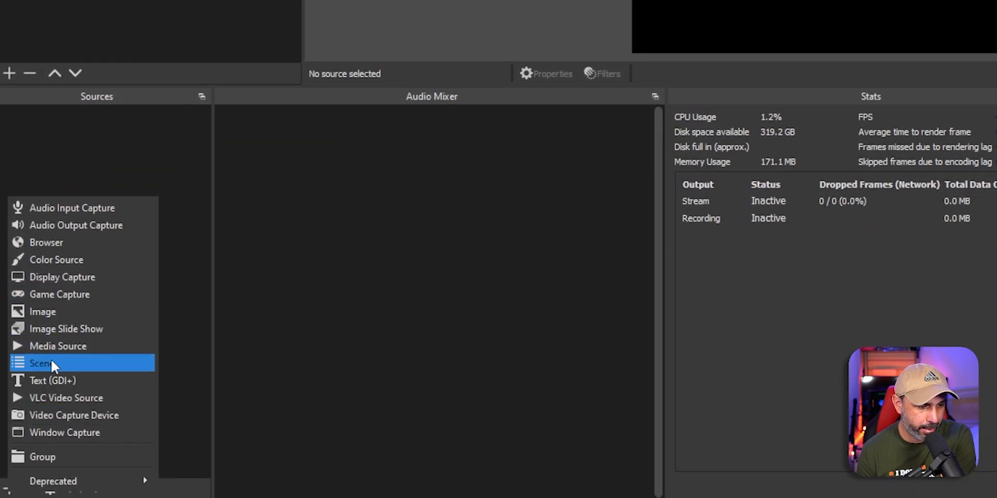
click(52, 244)
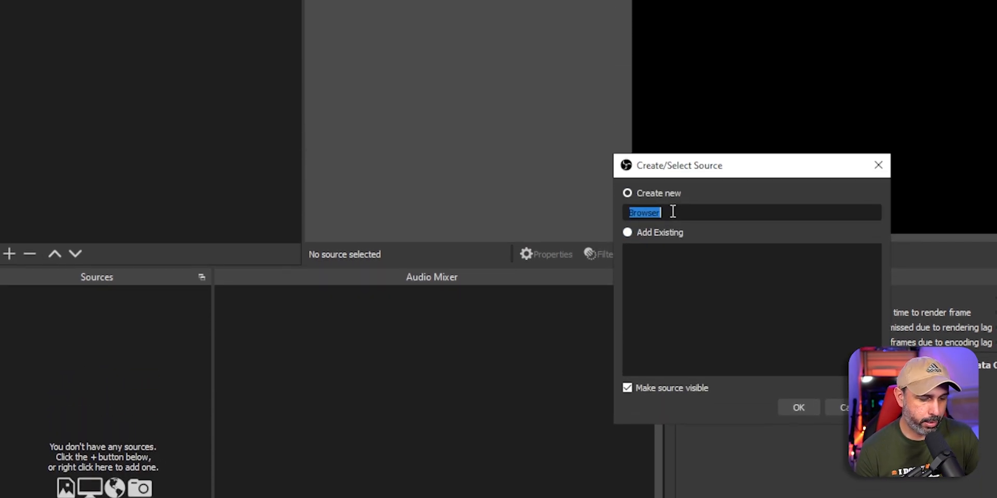
text(START)
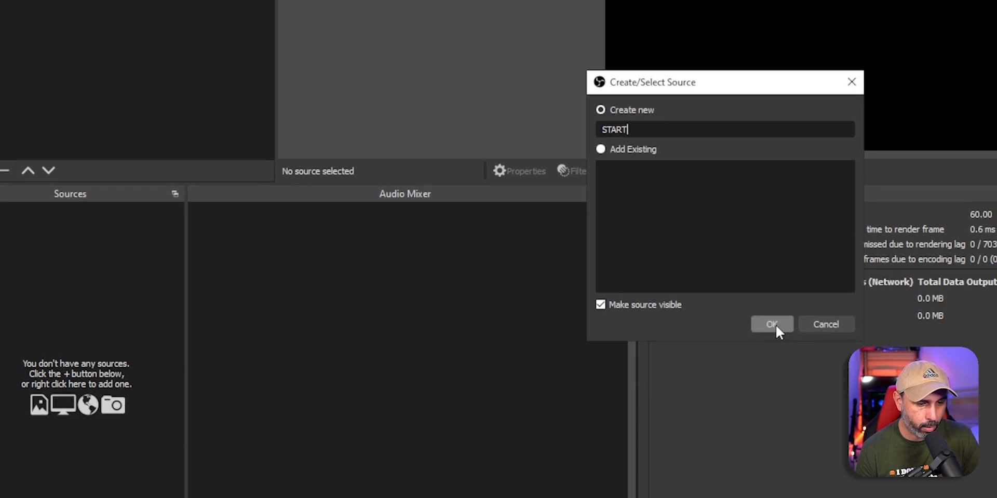
click(771, 324)
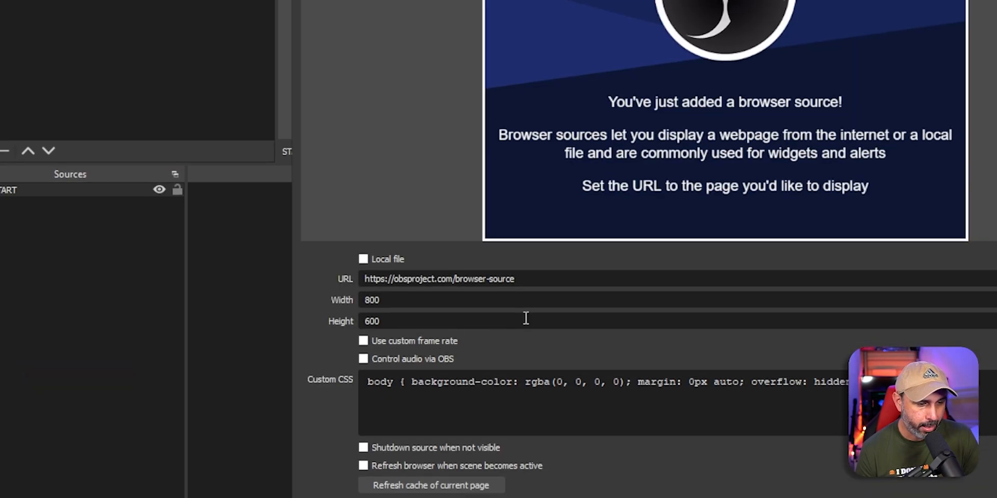
drag(540, 282, 366, 277)
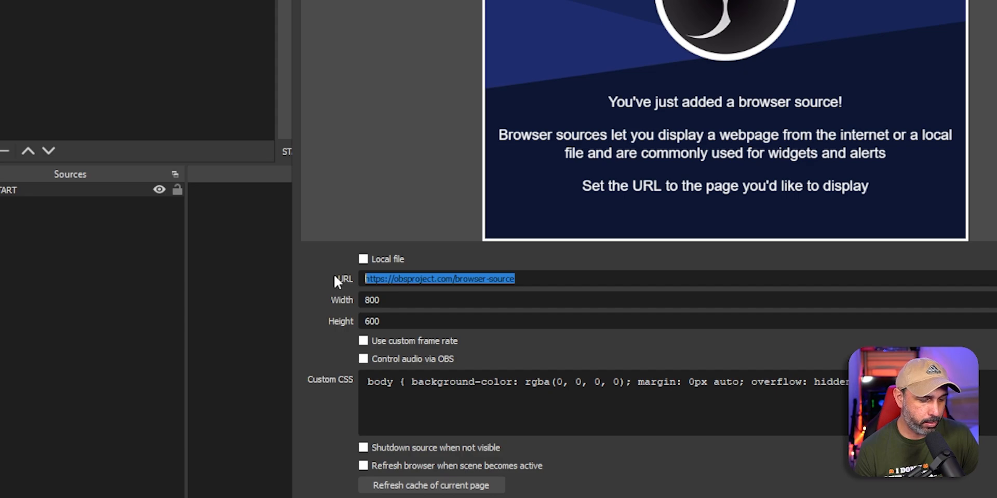
key(ctrl+v)
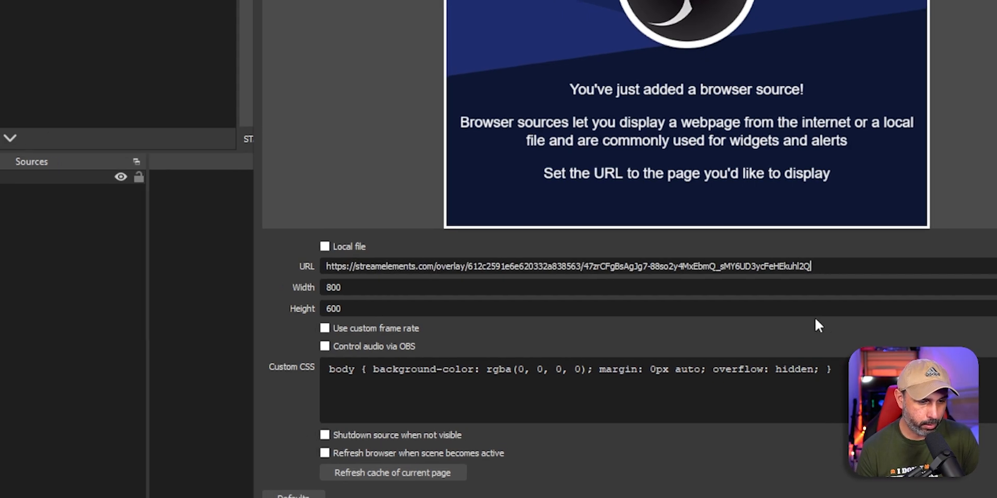
drag(302, 288, 269, 292)
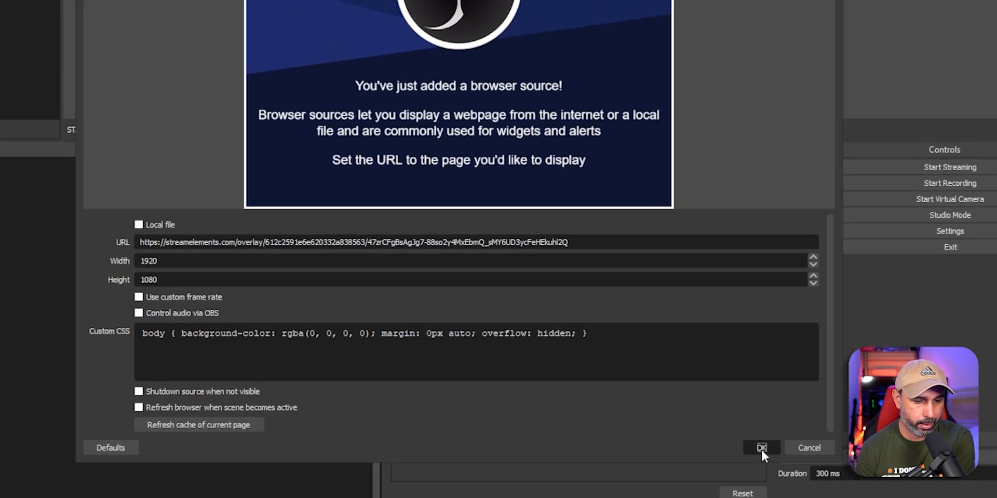
click(777, 434)
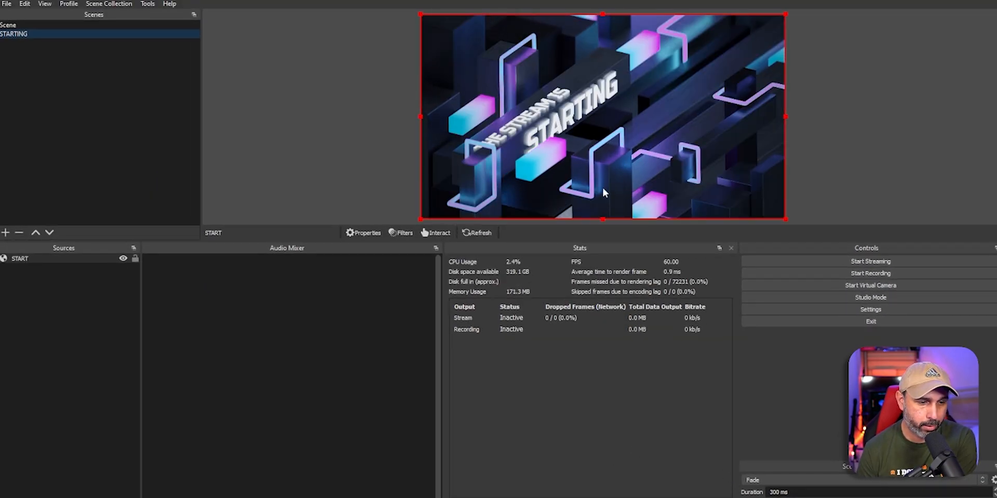
Step: Create an empty scene named BRB, then return to the StreamElements My overlays page
click(65, 292)
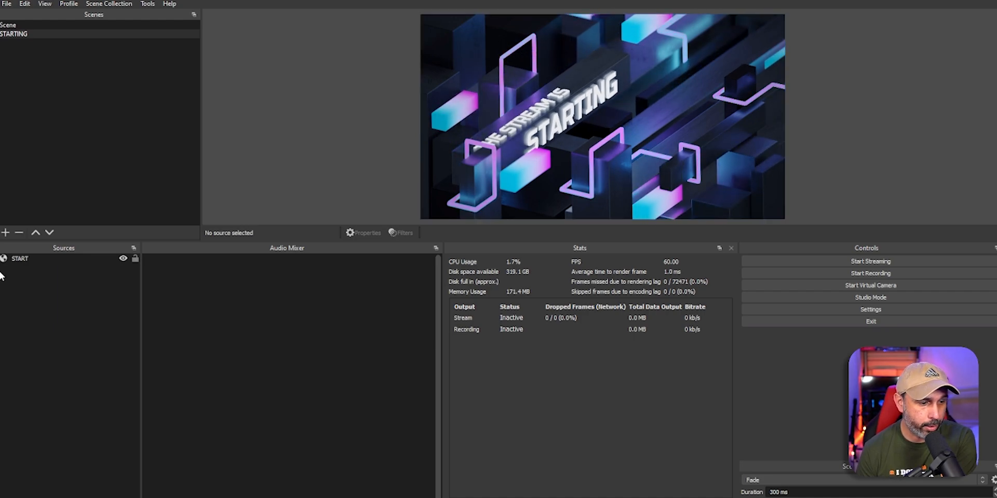
click(6, 232)
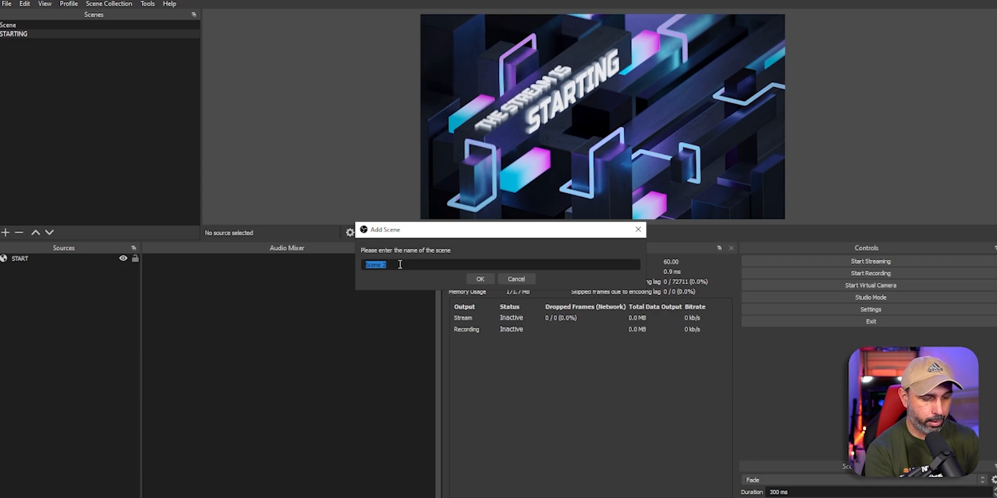
text(BRB)
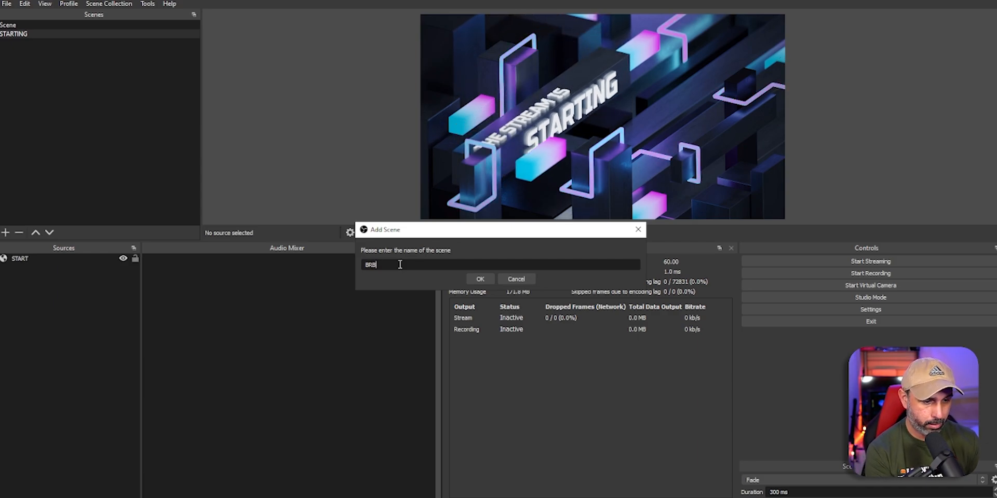
click(479, 279)
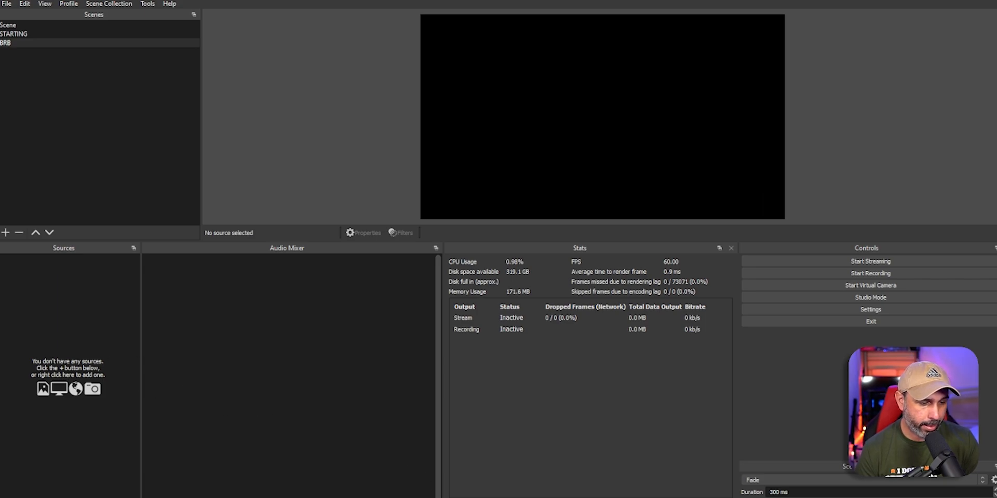
mouse_move(369, 497)
click(371, 480)
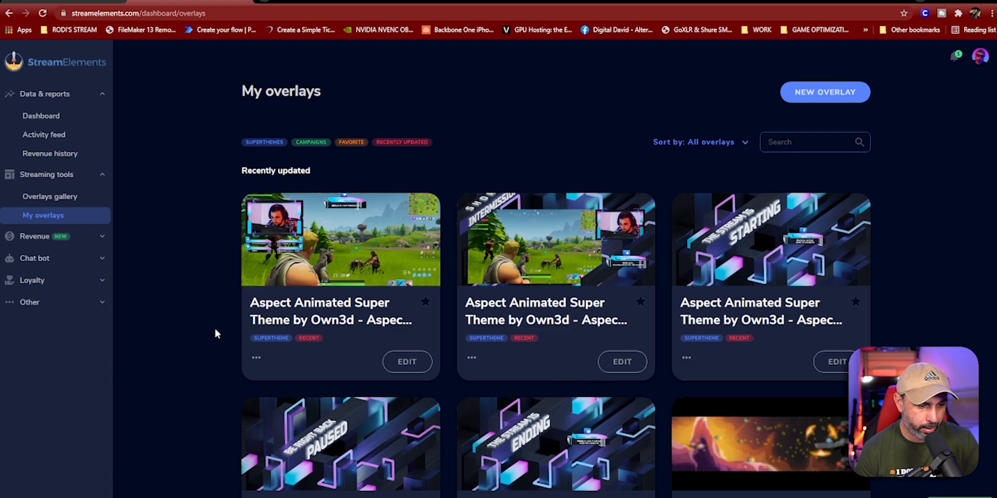
Step: Copy the PAUSED overlay's URL from My overlays and switch back to OBS Studio
scroll(216, 332, down, 2)
click(256, 458)
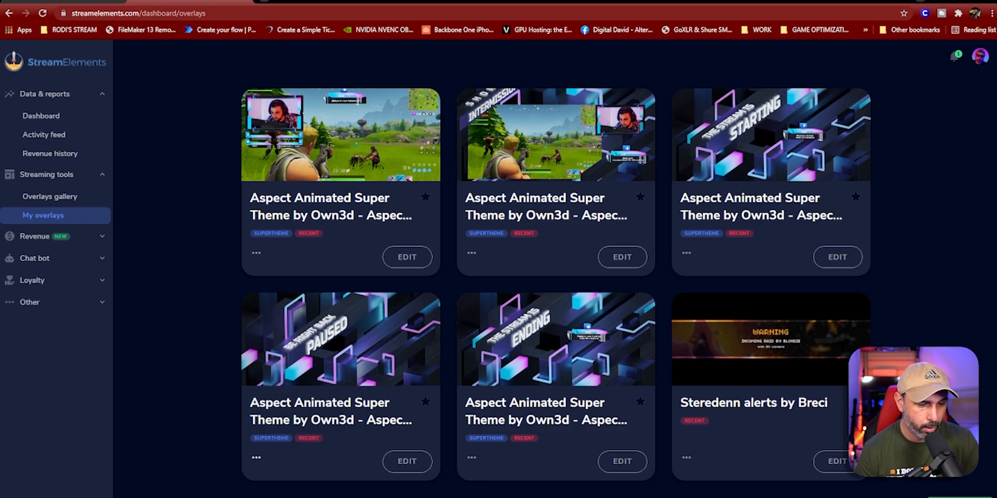
key(alt+Tab)
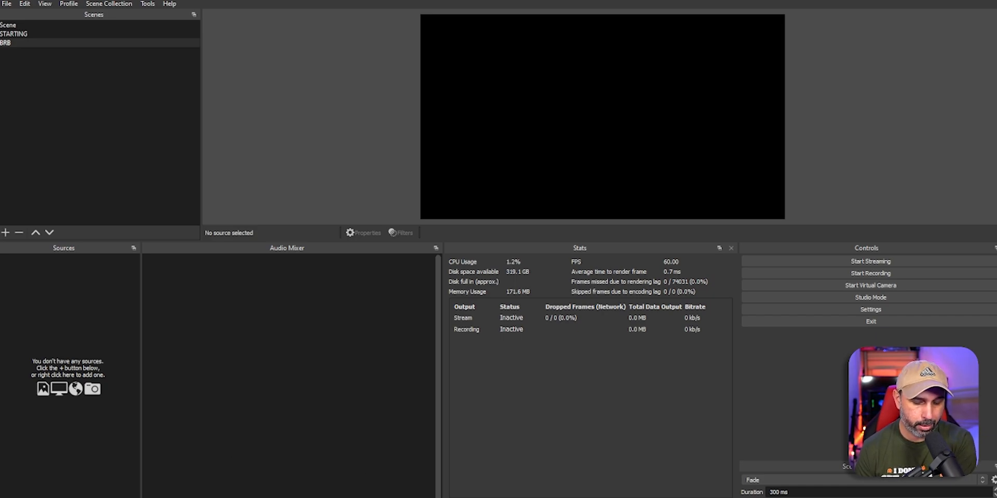
Step: Try a browser source named BRB, cancel after the duplicate-name warning, and reopen the source menu
click(7, 491)
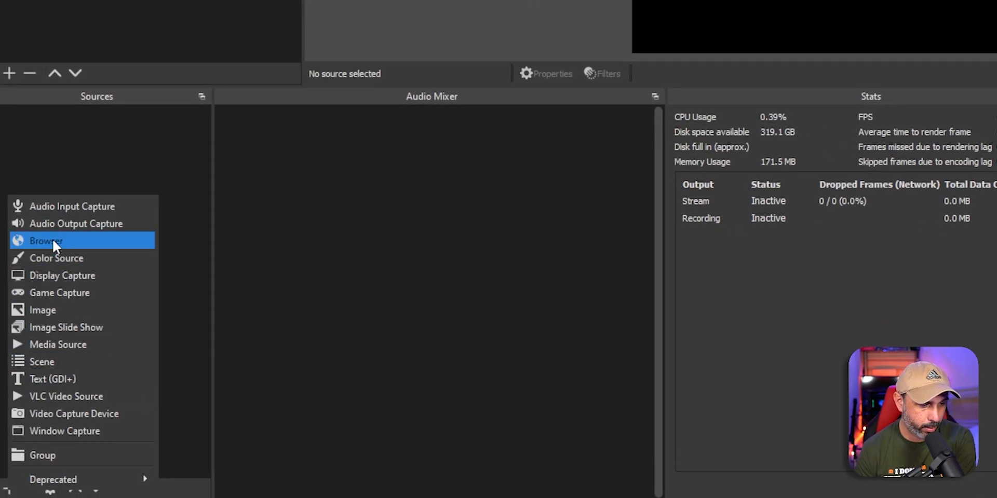
click(54, 241)
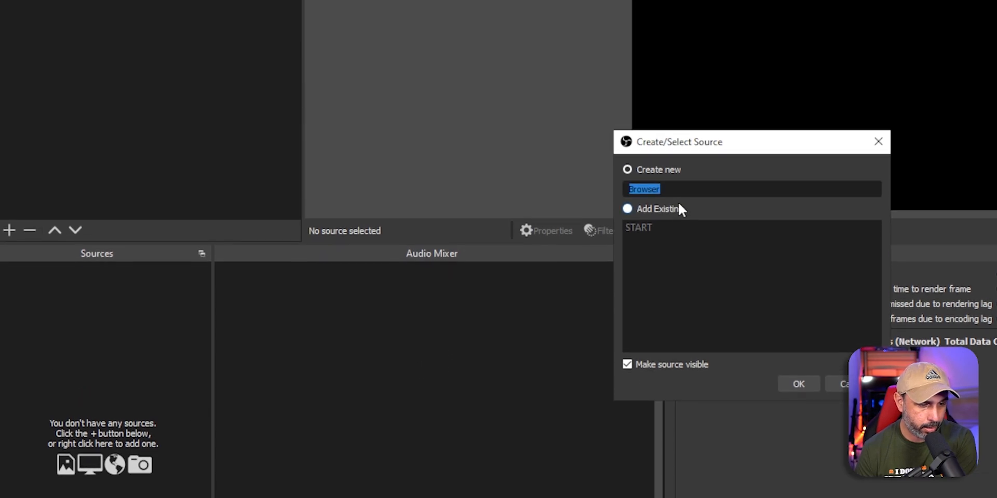
text(BRB)
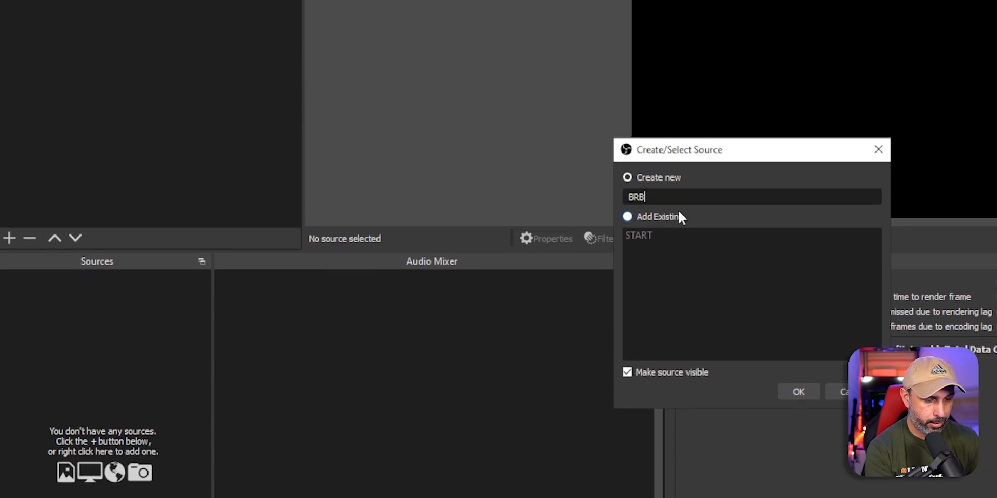
click(798, 354)
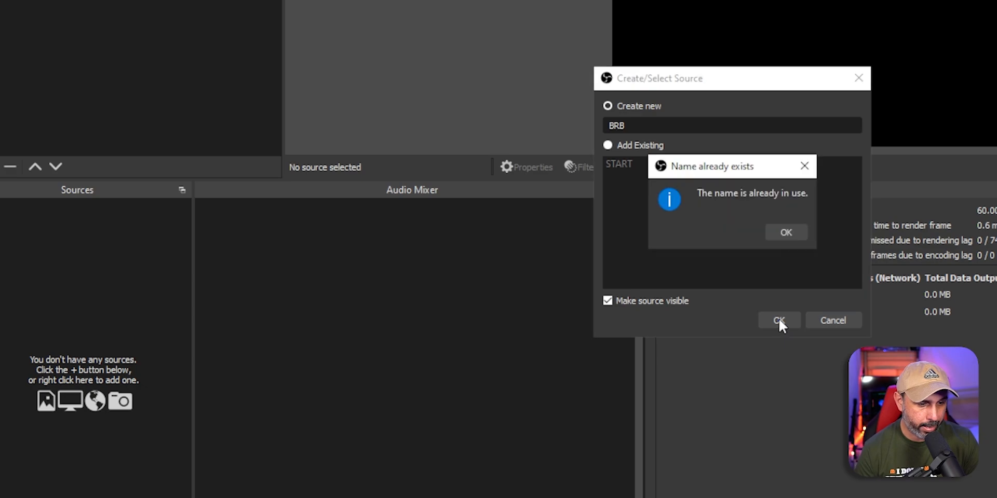
click(781, 233)
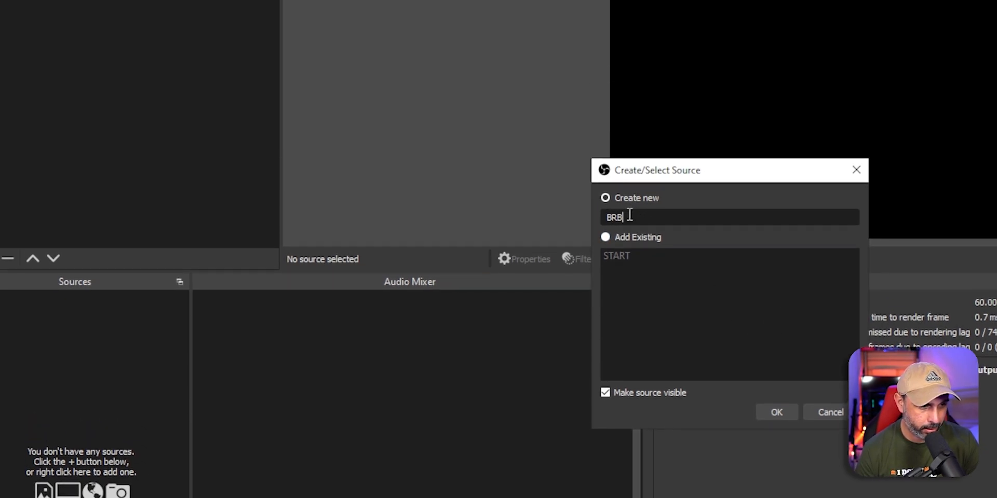
click(830, 413)
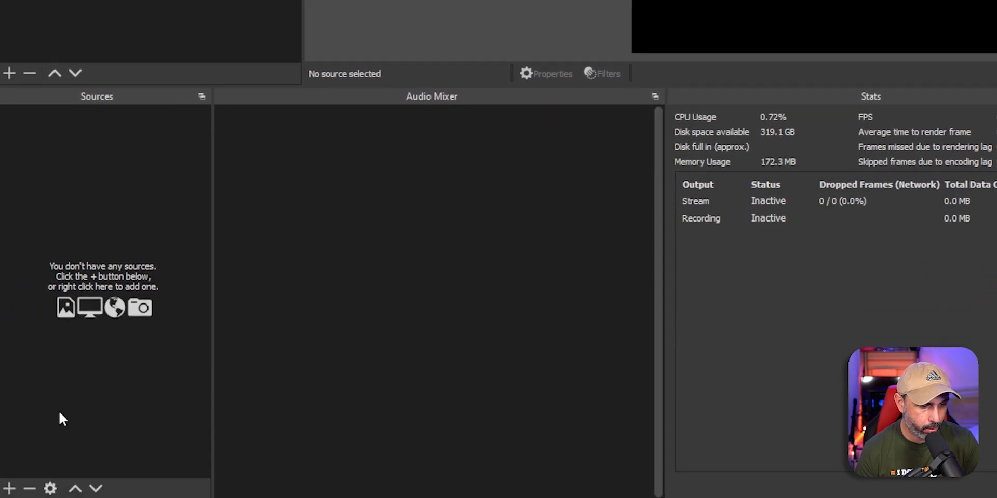
click(9, 488)
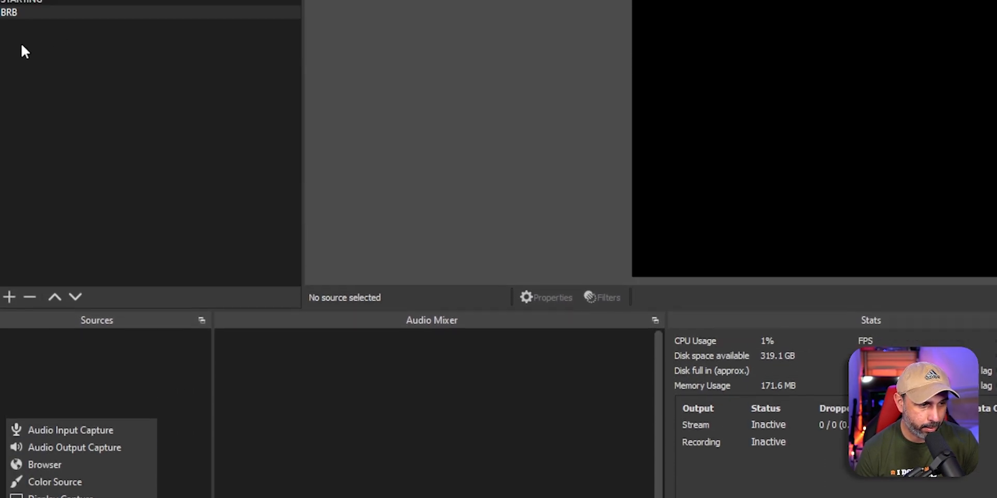
Step: Create browser source PAUSE using the pasted StreamElements overlay URL at width 1920, height 1080
click(37, 445)
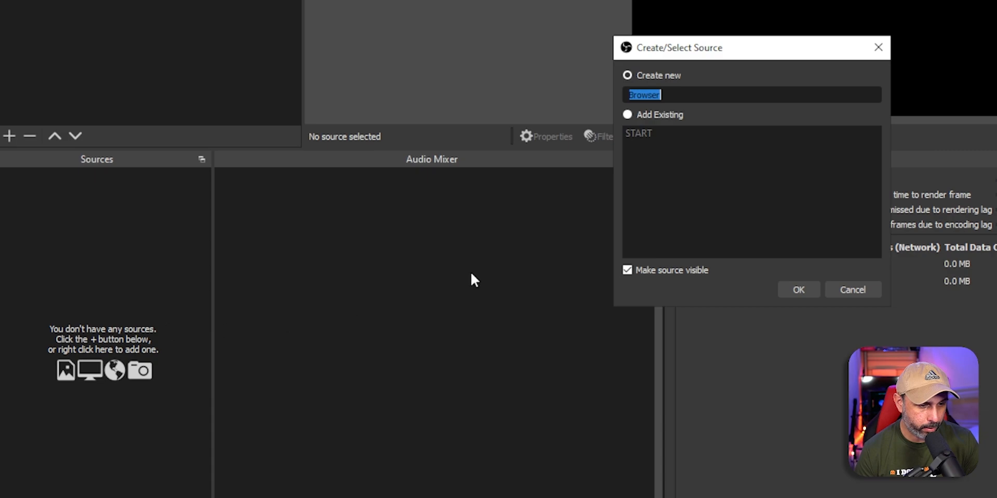
text(PAUSE)
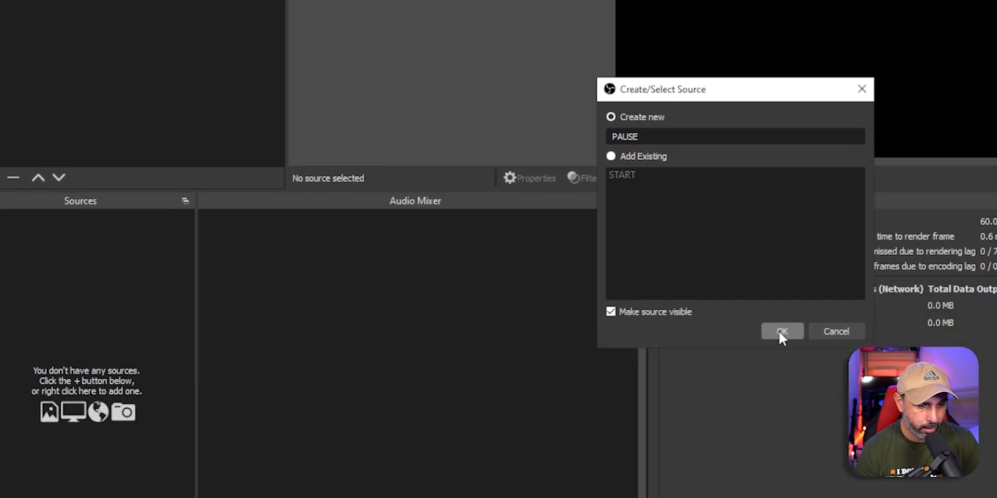
click(797, 421)
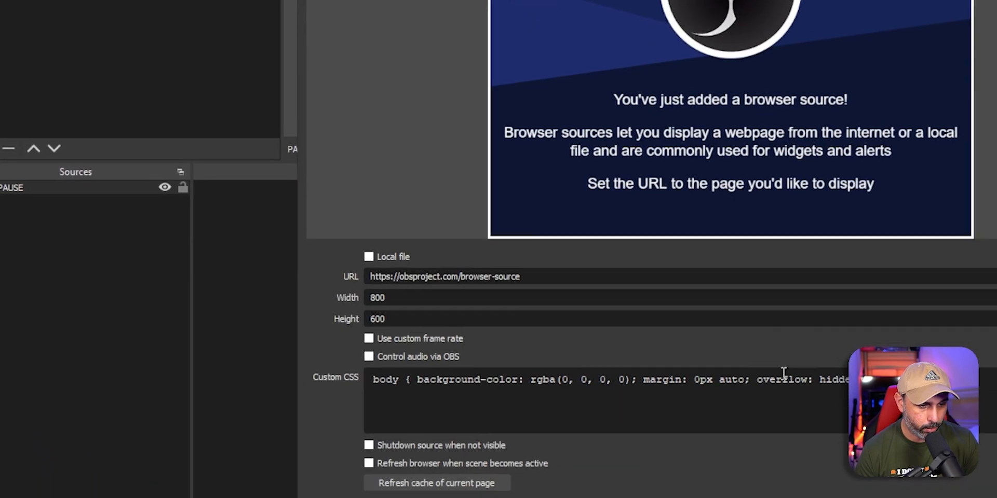
drag(523, 283, 347, 283)
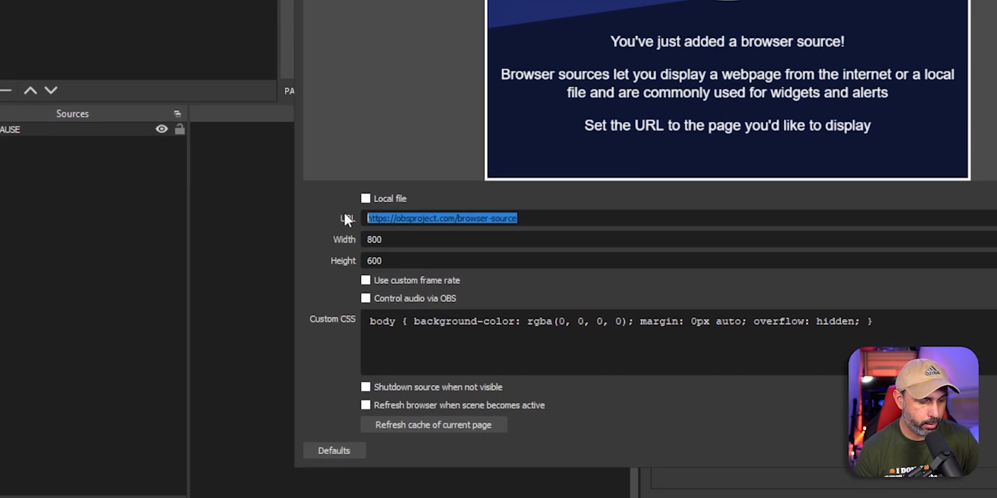
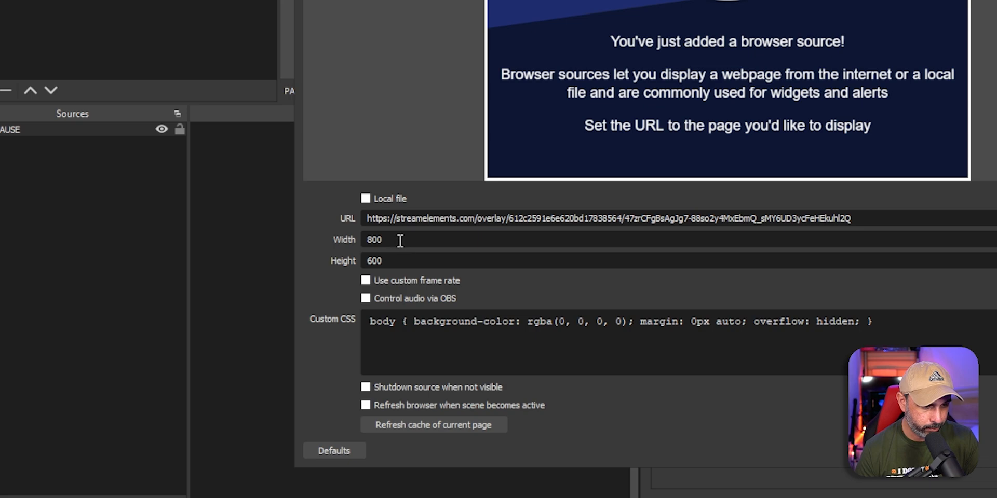
text(1920)
key(Tab)
text(1080)
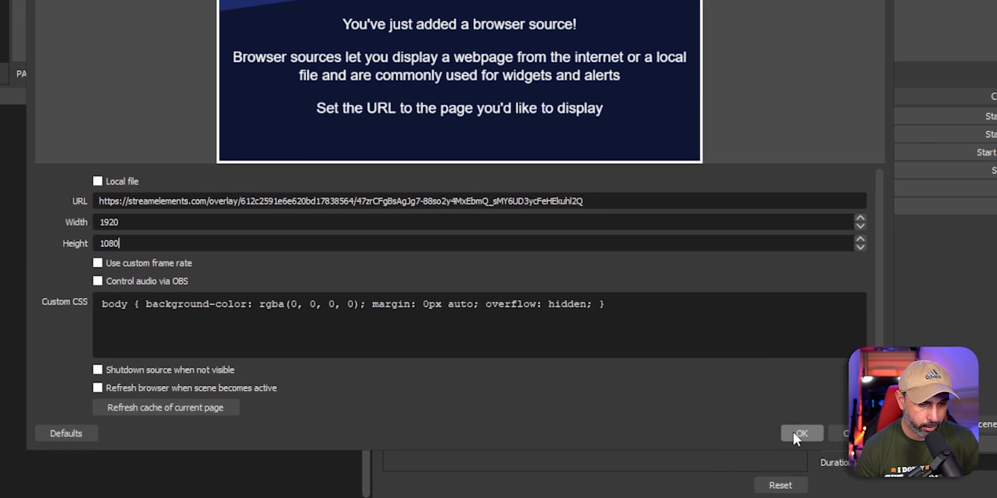
click(792, 432)
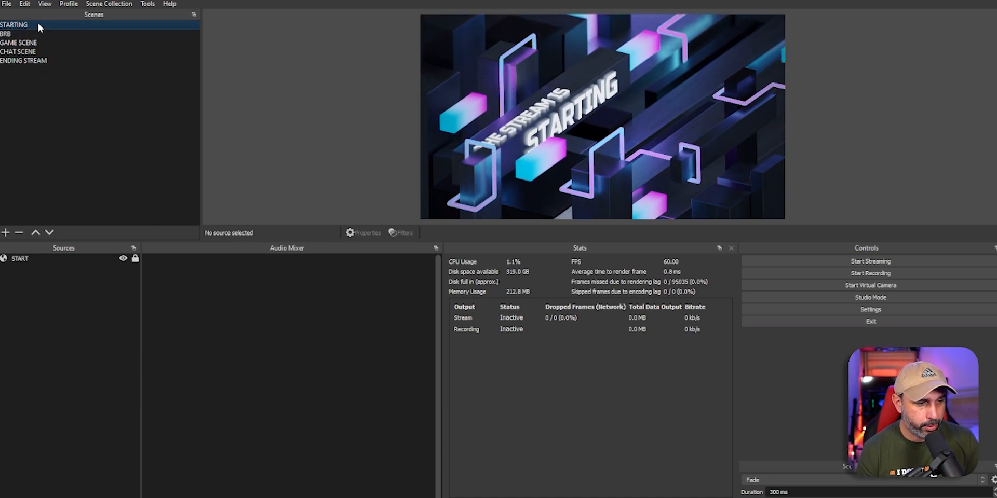
Step: Preview BRB and GAME SCENE, test-moving the GAME overlay, then view CHAT SCENE
click(27, 34)
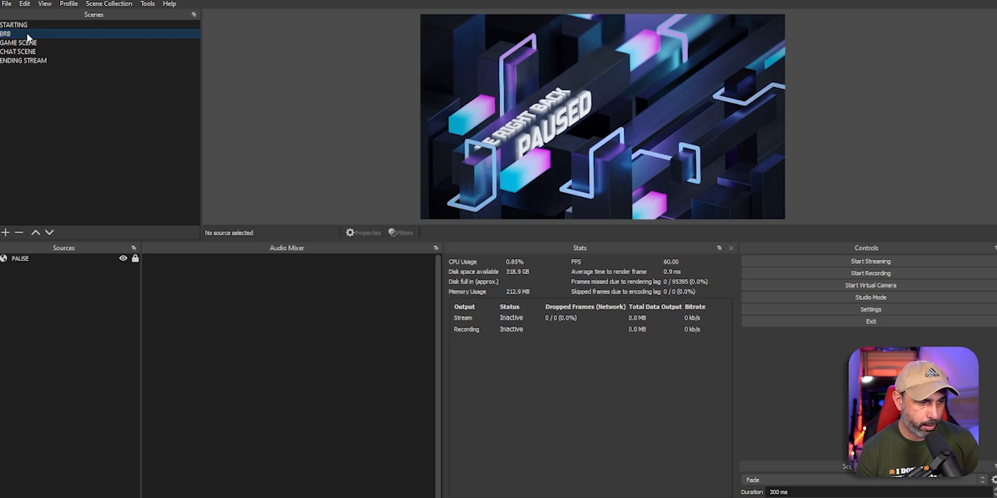
click(44, 44)
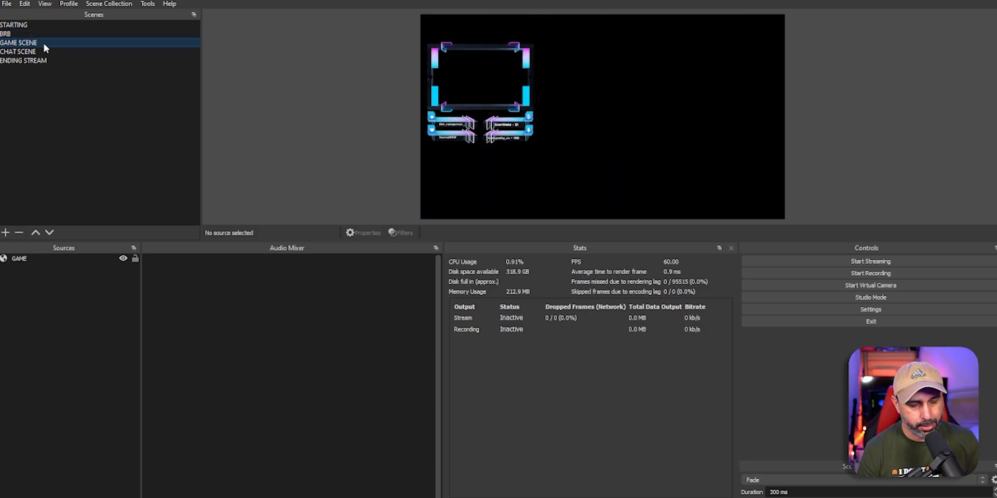
click(101, 261)
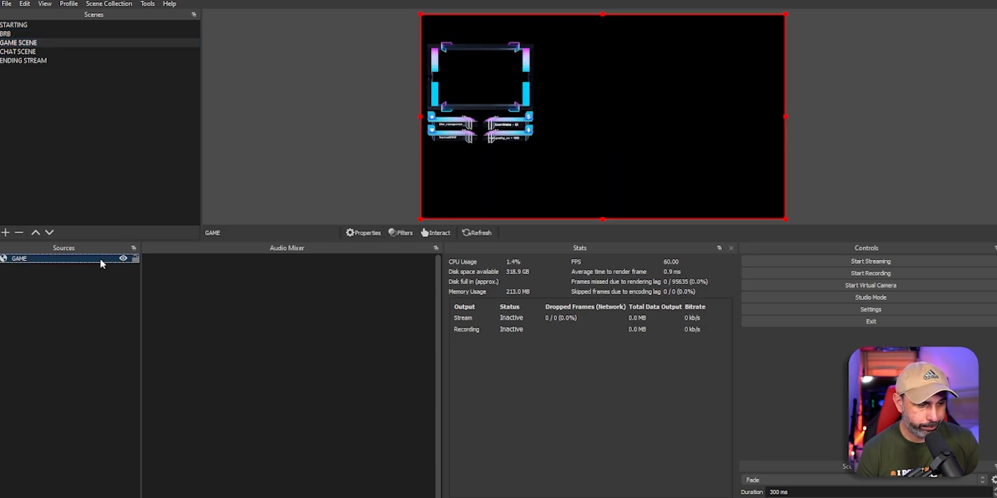
drag(598, 175, 619, 136)
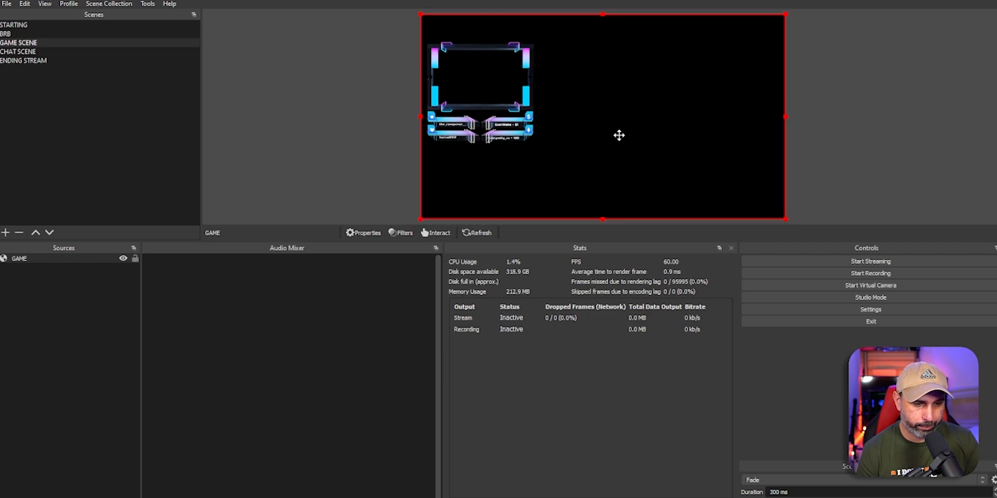
click(20, 52)
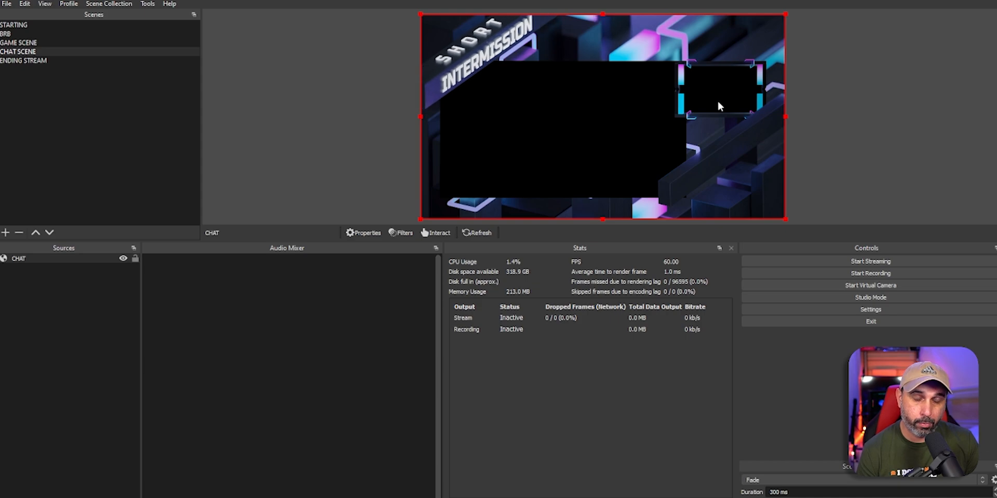
click(629, 128)
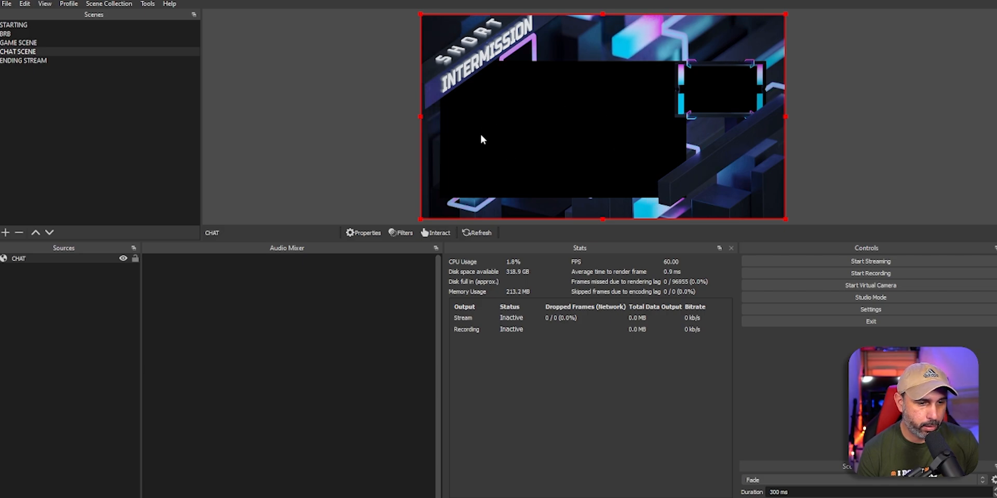
Step: Cycle through ENDING STREAM, STARTING and BRB, finishing on GAME SCENE
click(19, 61)
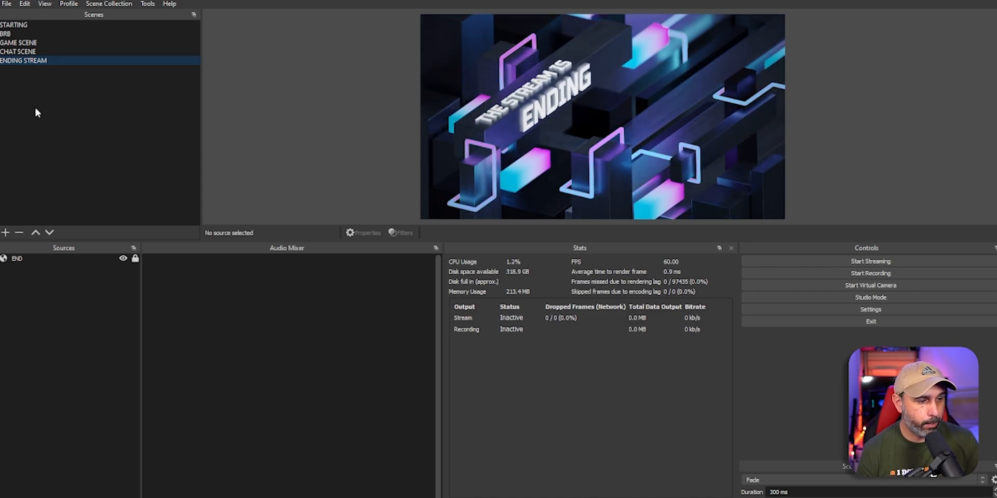
click(27, 26)
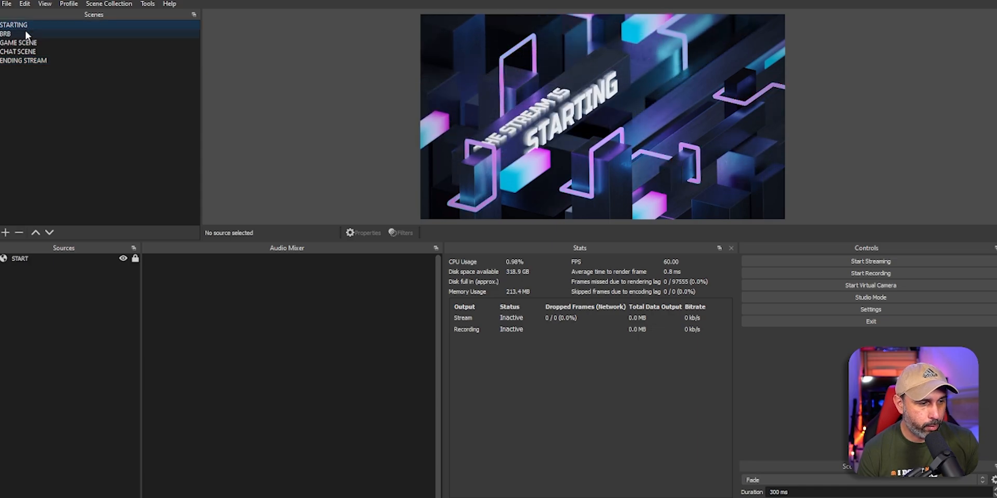
click(27, 32)
click(38, 27)
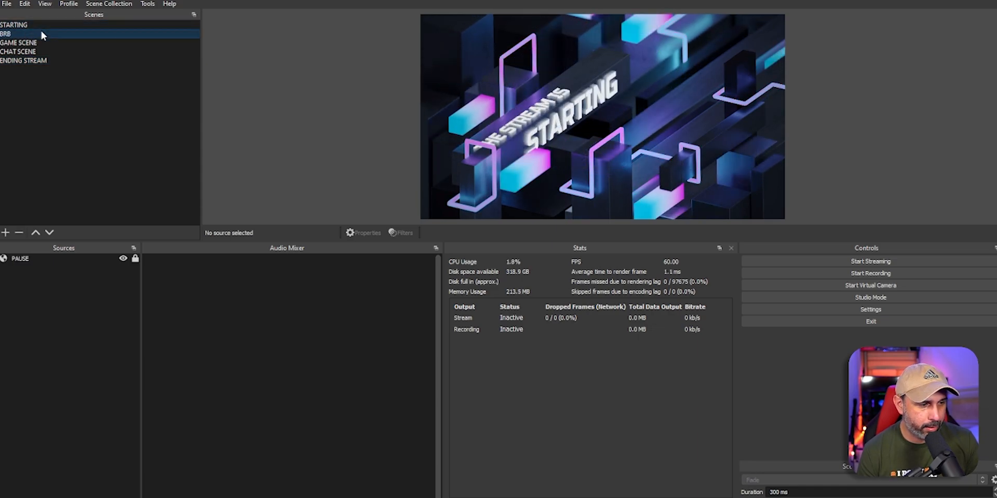
click(42, 33)
click(48, 42)
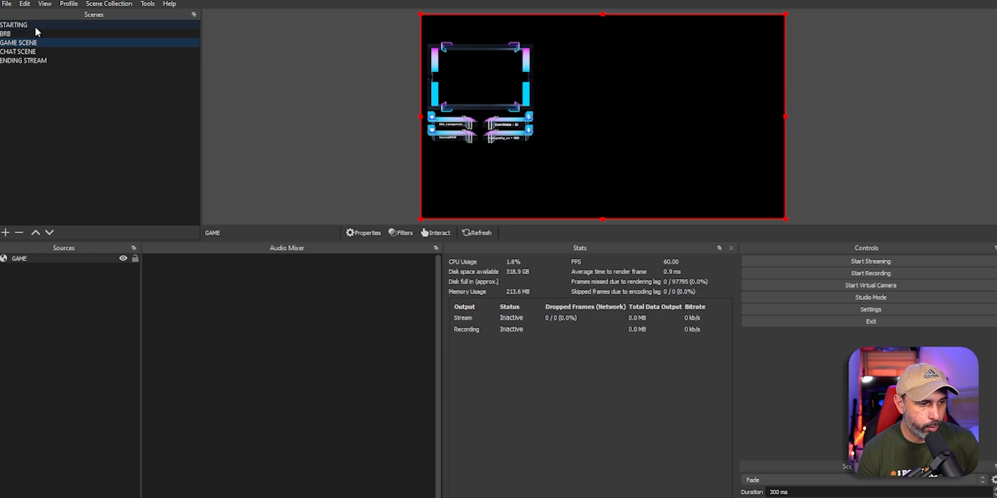
Step: From the STARTING scene, choose Add: Luma Wipe in the Scene Transitions dropdown
click(33, 26)
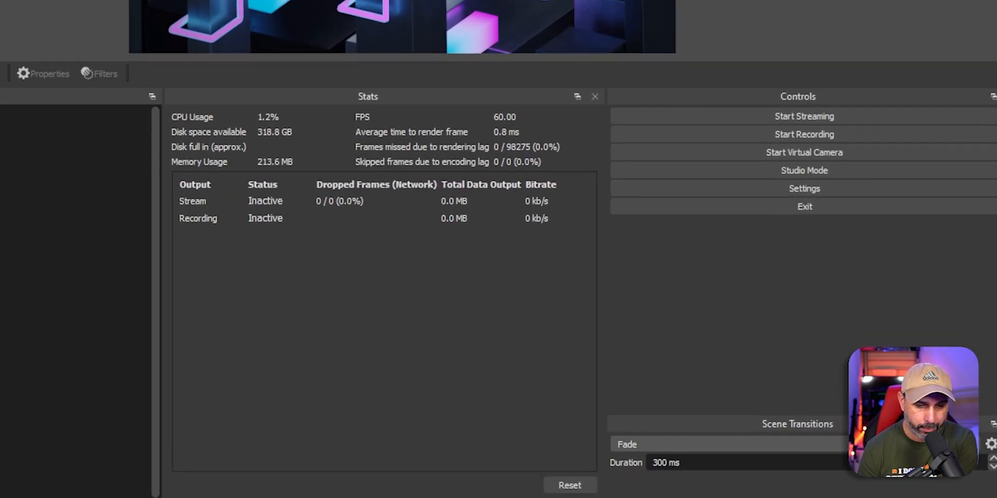
click(726, 445)
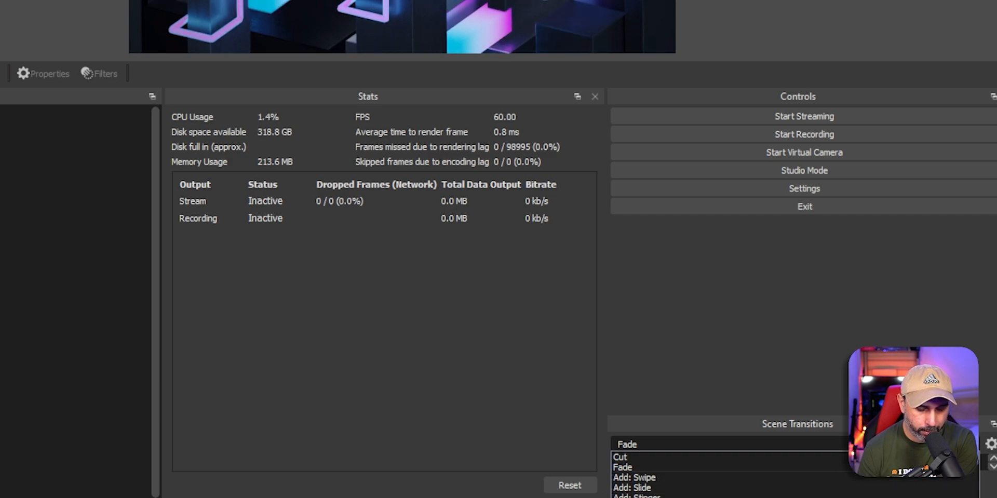
click(644, 497)
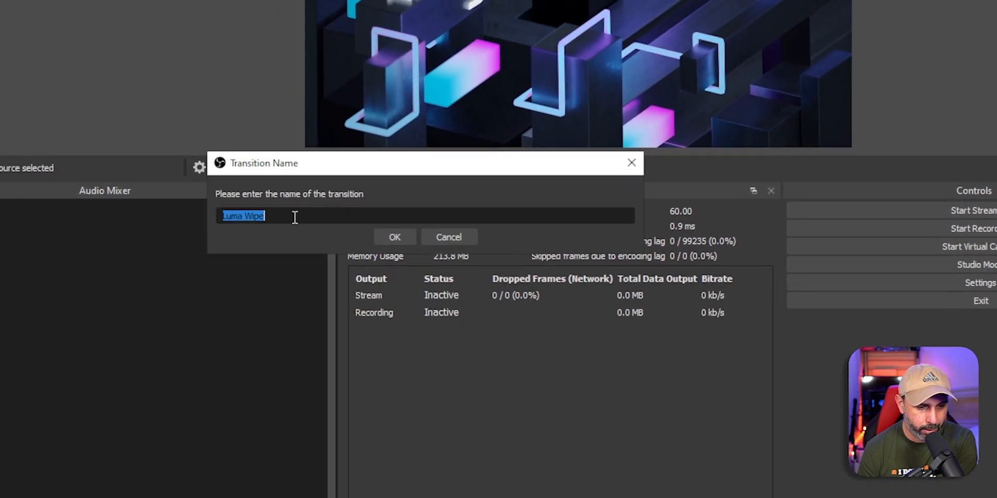
Step: Keep the name Luma Wipe and preview the Squares and Clock wipe patterns
click(394, 236)
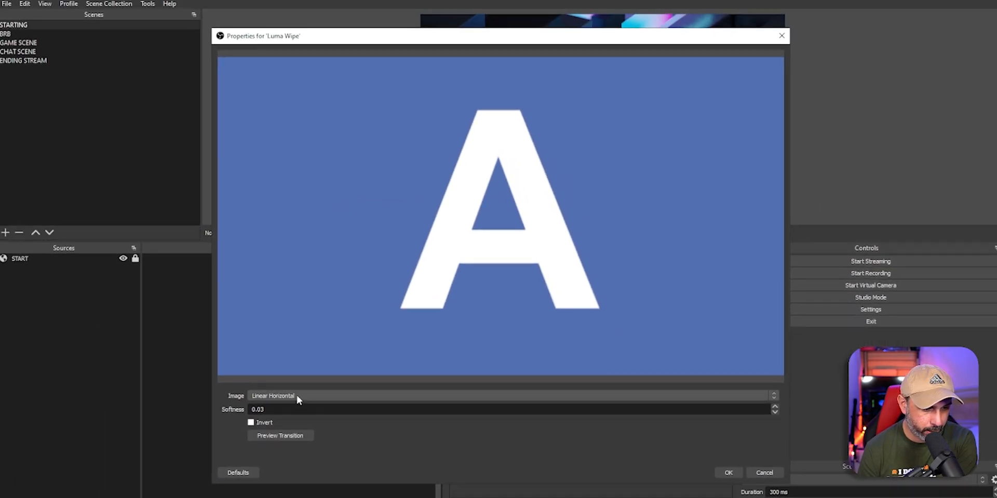
click(291, 397)
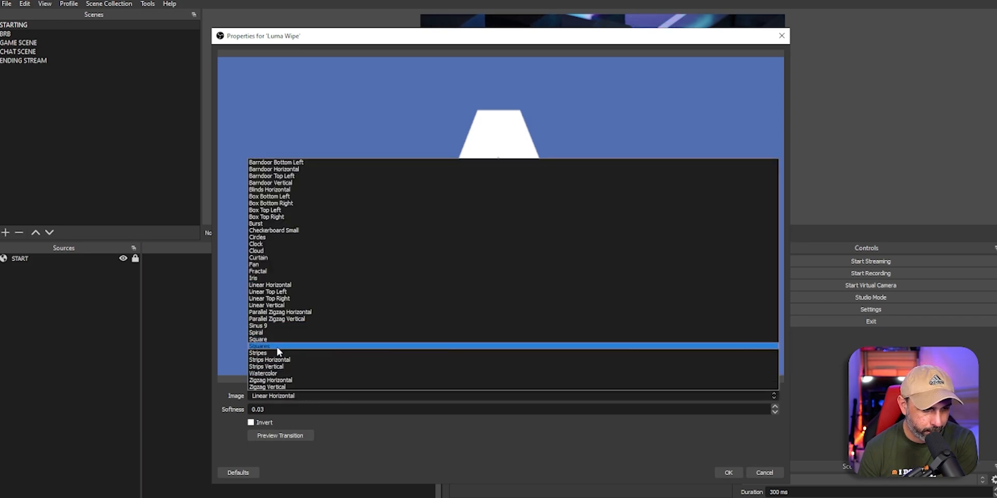
click(279, 346)
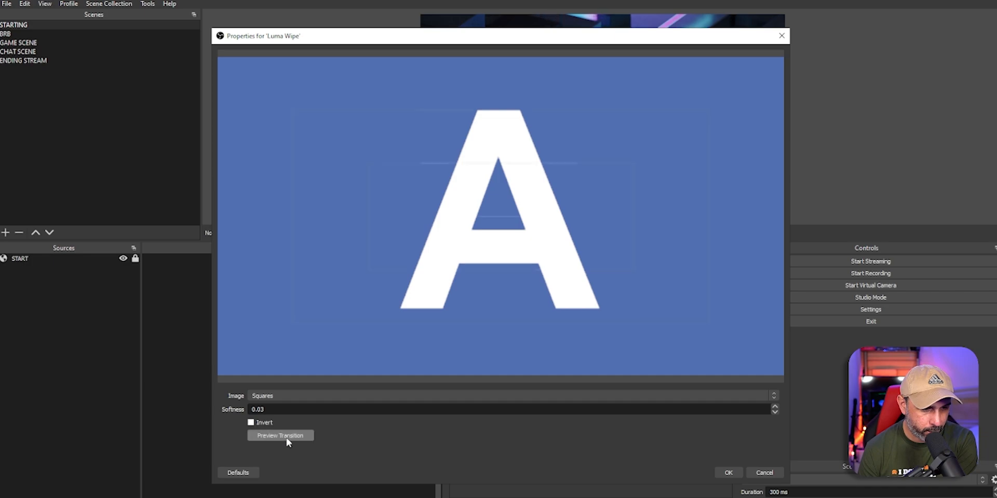
click(287, 439)
click(285, 396)
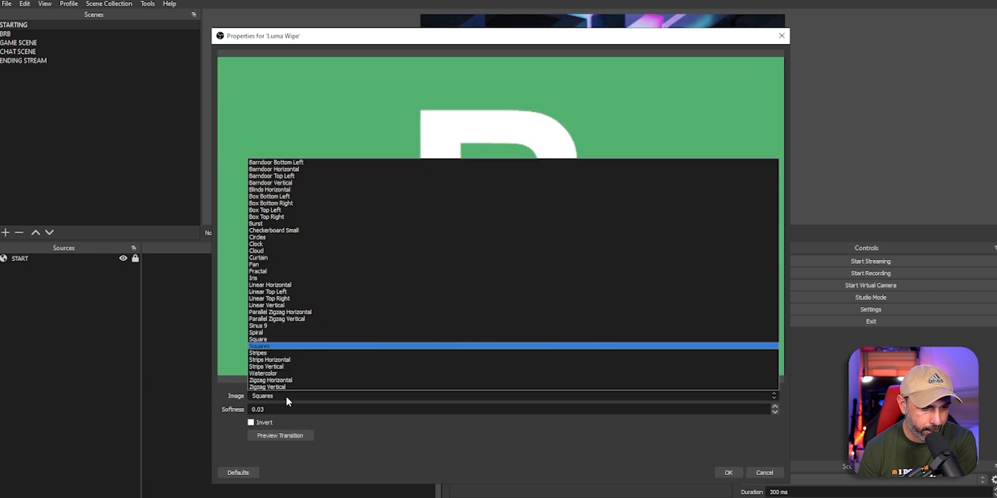
click(271, 244)
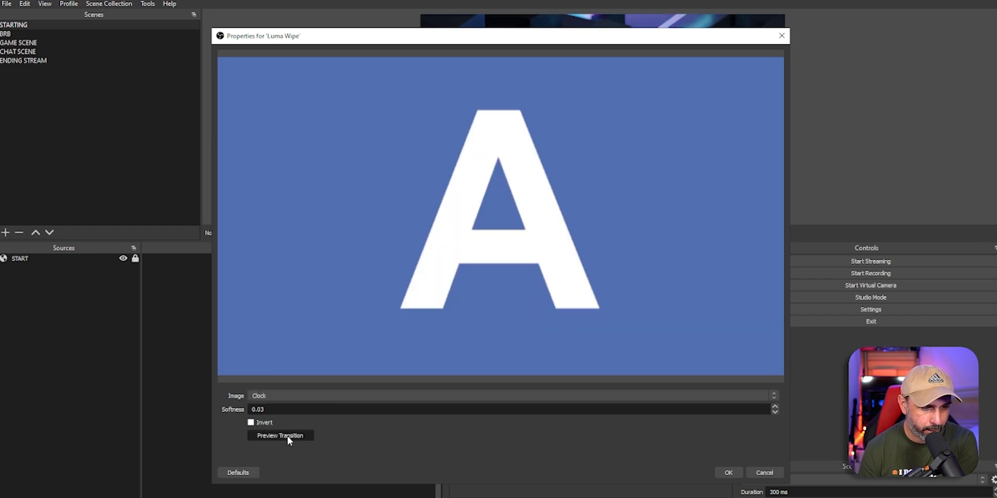
click(288, 439)
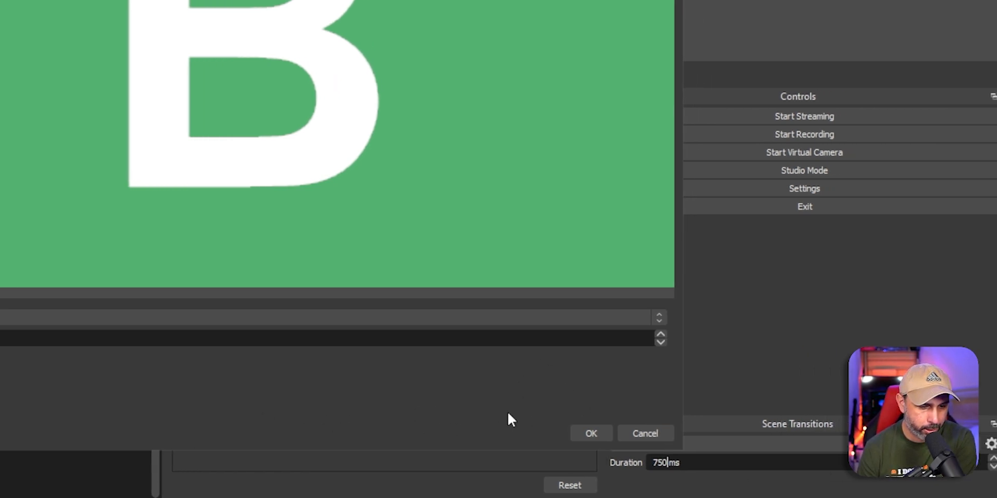
Step: Replay the Clock preview, then switch to the Spiral pattern and preview it
click(224, 384)
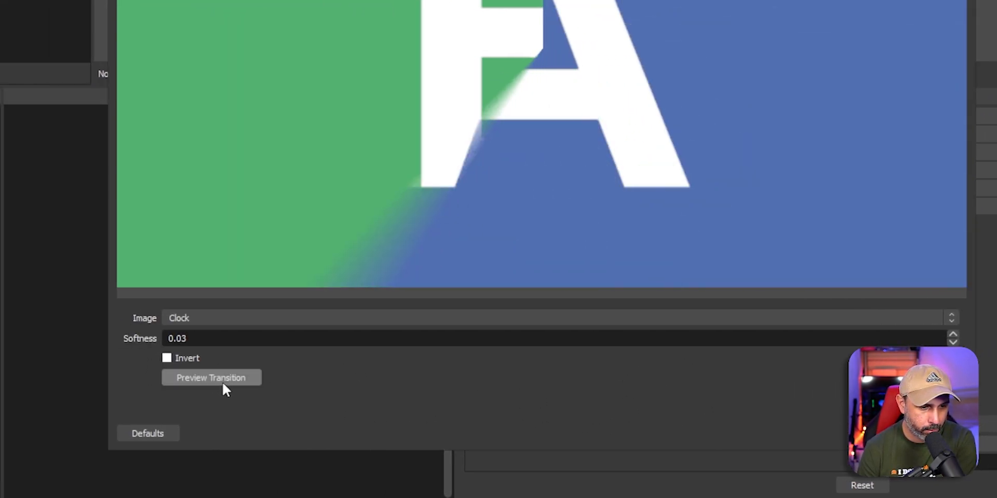
click(223, 321)
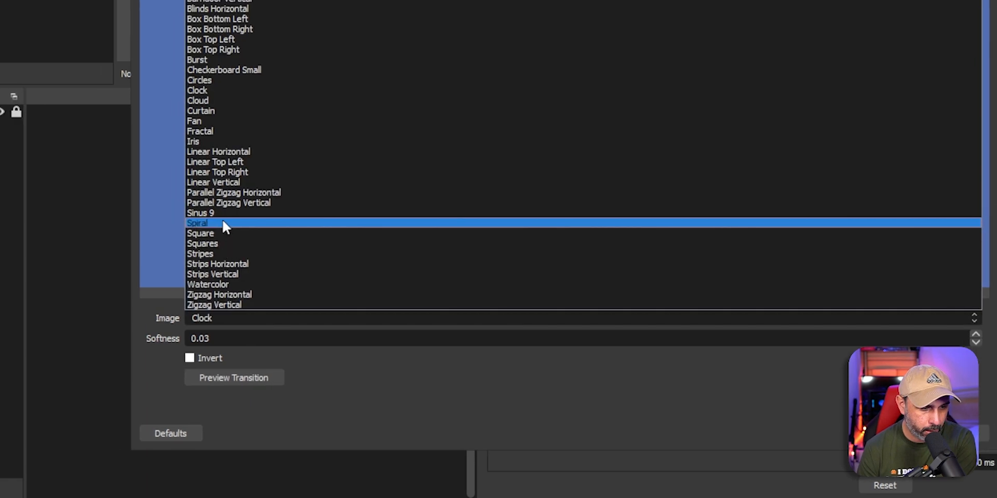
click(223, 223)
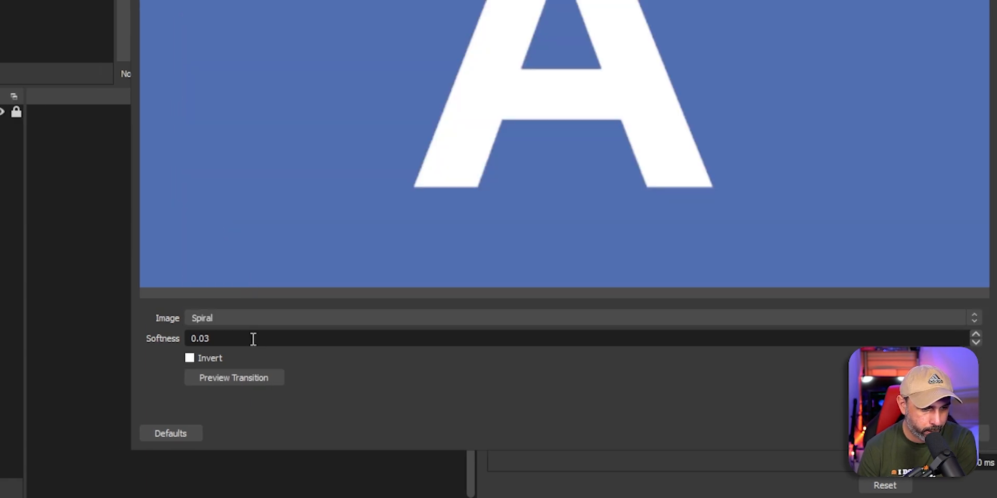
click(246, 383)
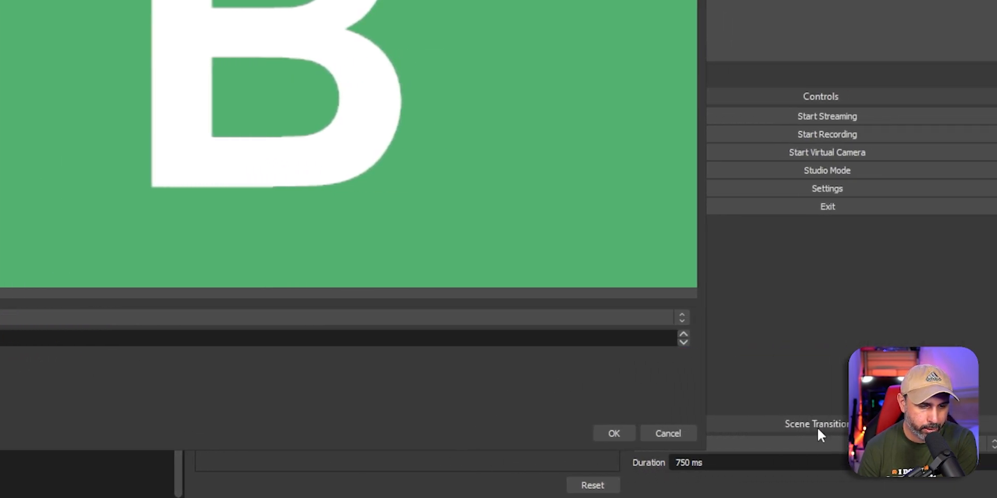
Step: Save the Luma Wipe transition and watch it across BRB, GAME SCENE, CHAT SCENE and ENDING STREAM
click(597, 434)
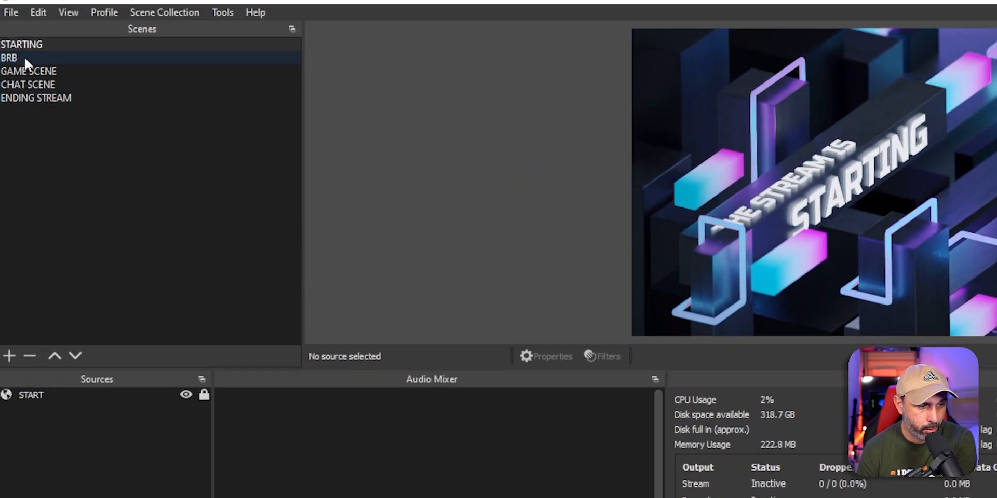
click(19, 1)
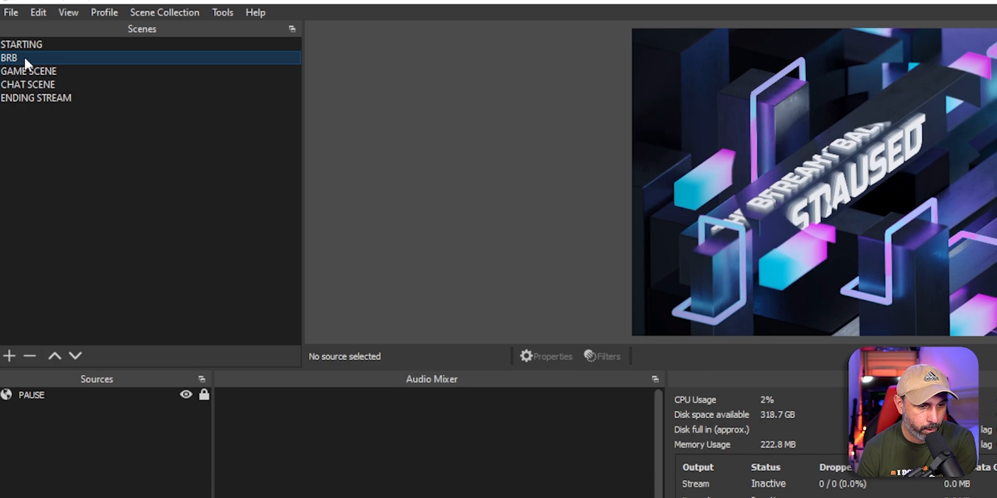
click(44, 70)
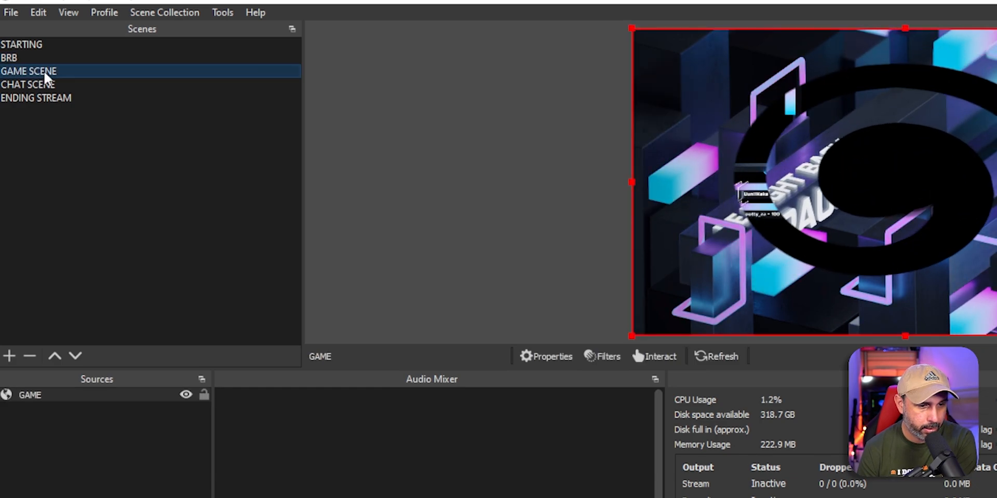
click(49, 86)
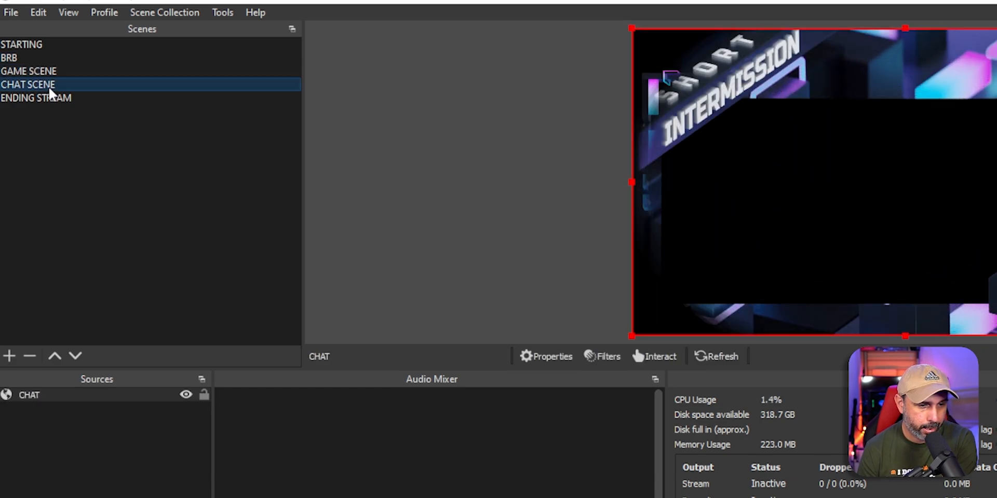
click(54, 101)
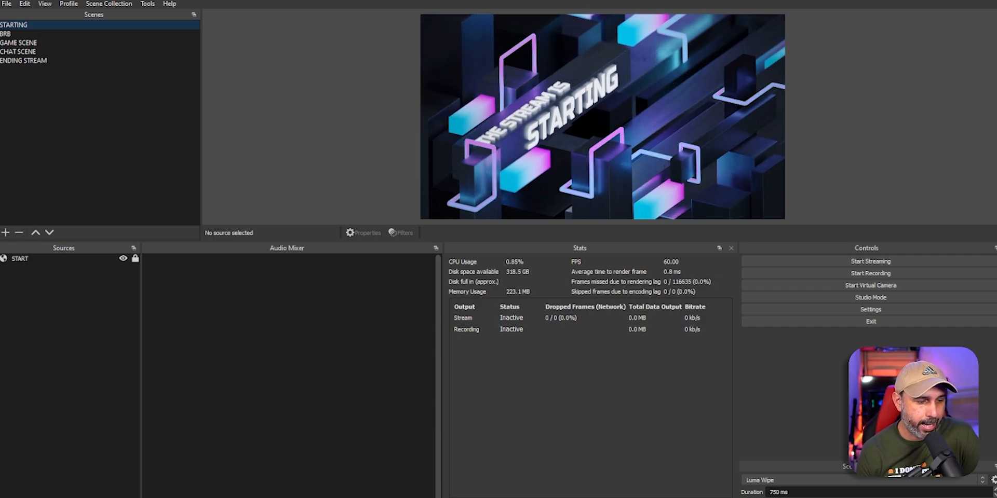
Step: Dismiss the source type list twice without adding anything, then go via BRB to GAME SCENE
click(6, 497)
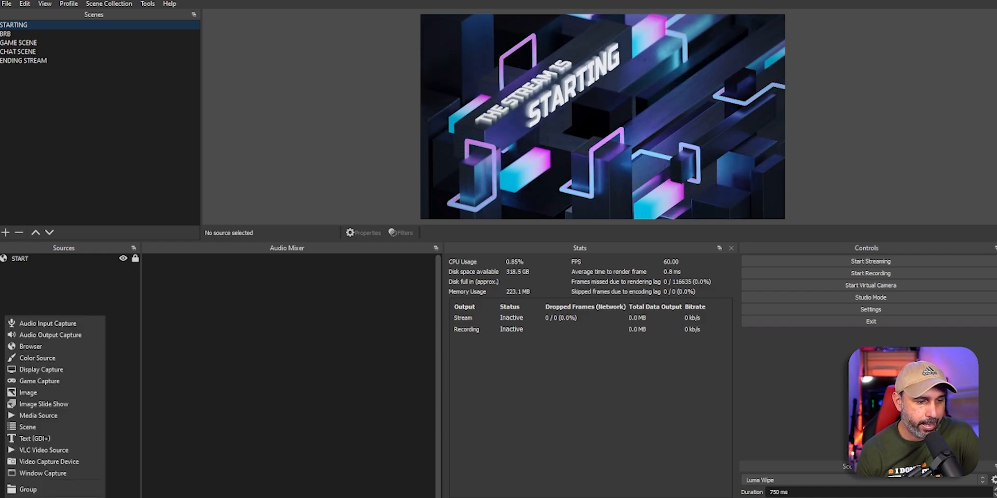
click(45, 287)
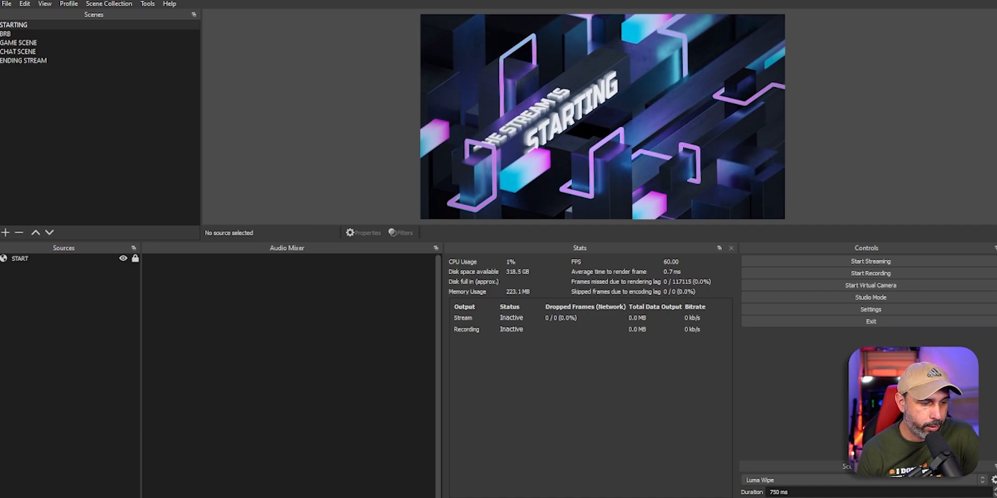
right_click(18, 432)
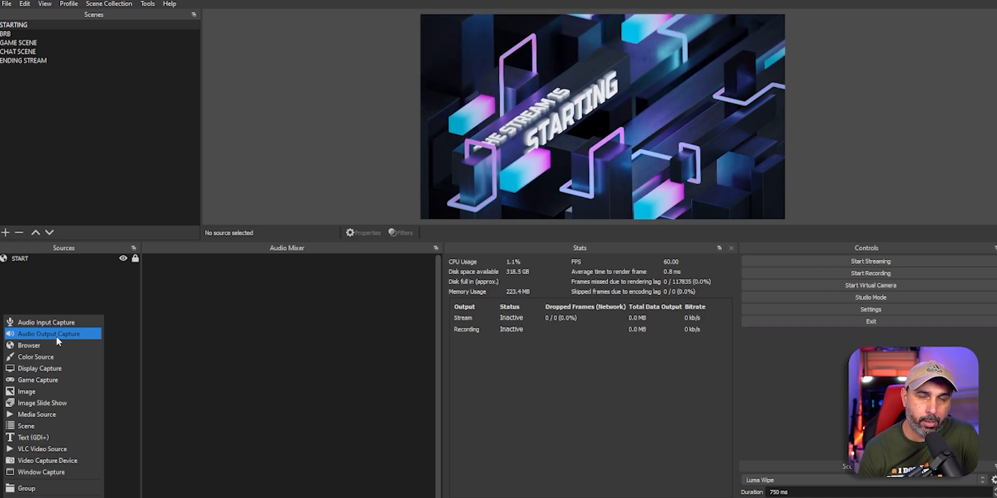
click(56, 289)
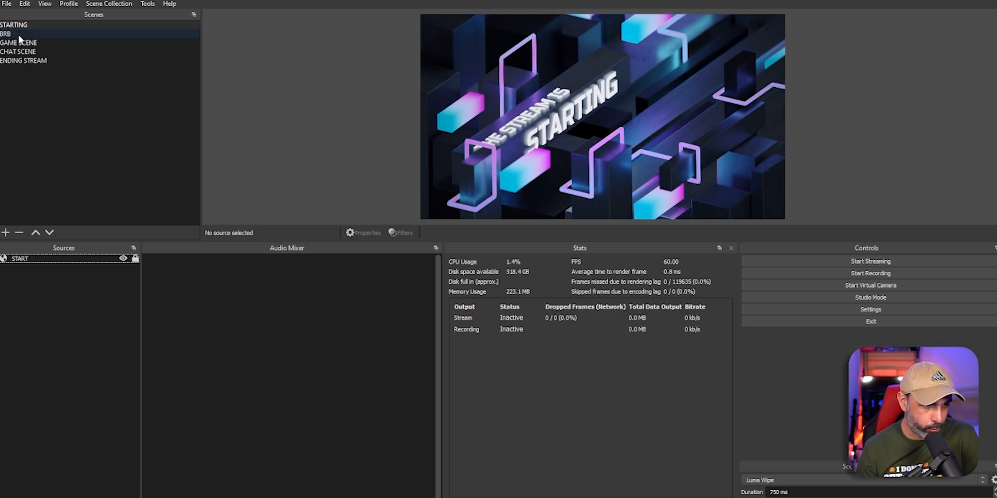
click(15, 33)
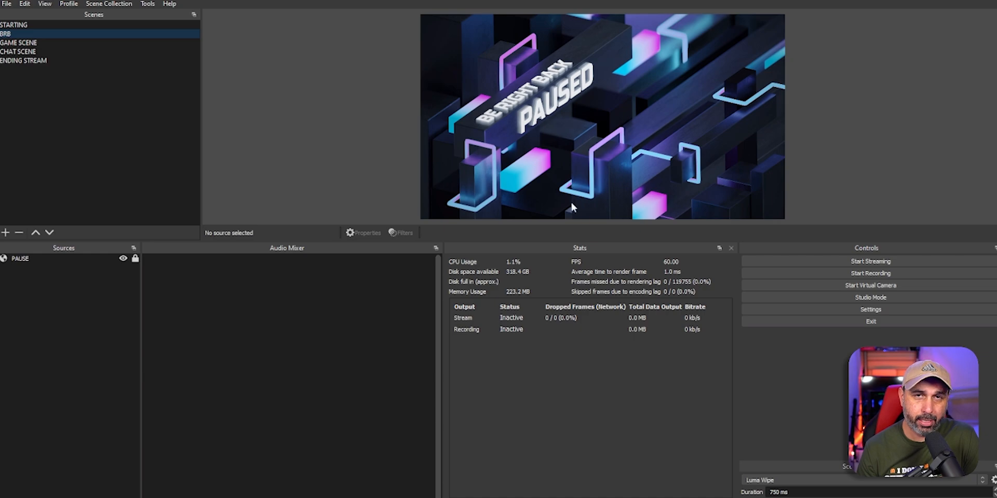
click(75, 341)
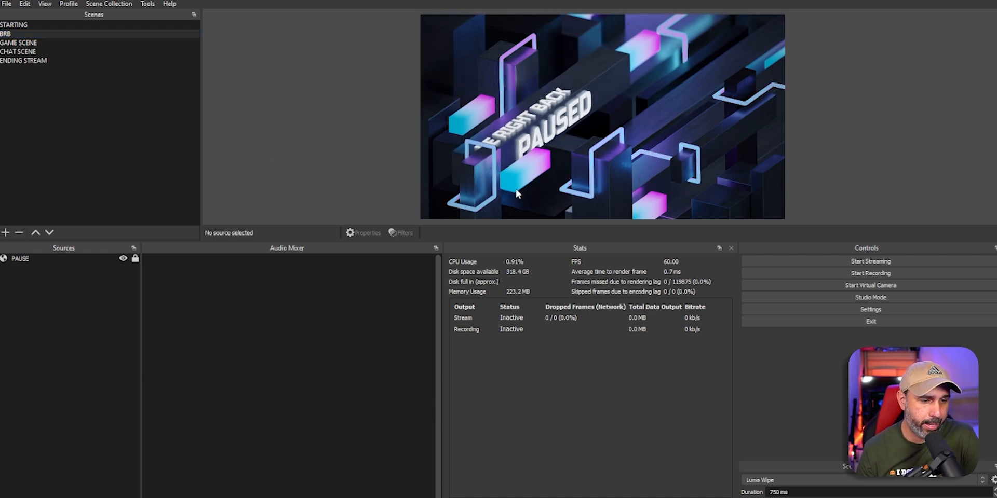
click(18, 43)
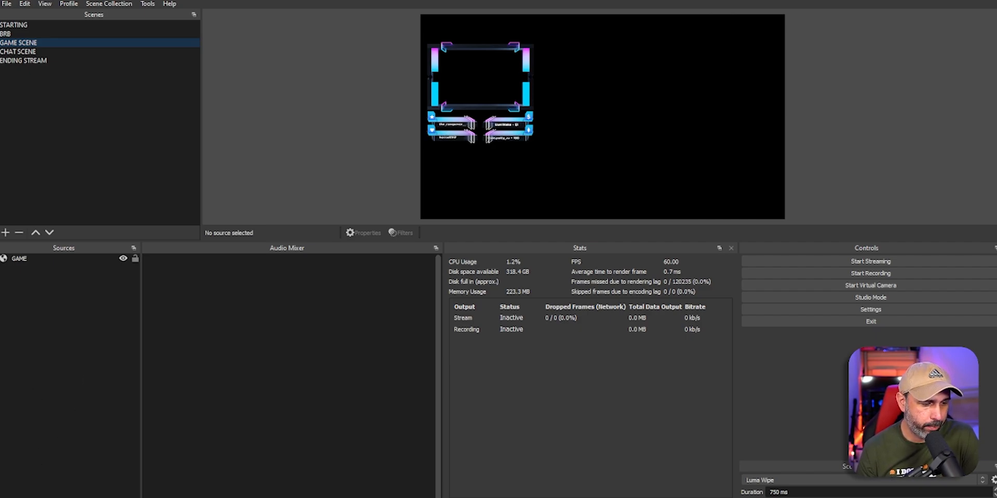
Step: Add a Game Capture source with its default name in 'Capture any fullscreen application' mode
click(3, 497)
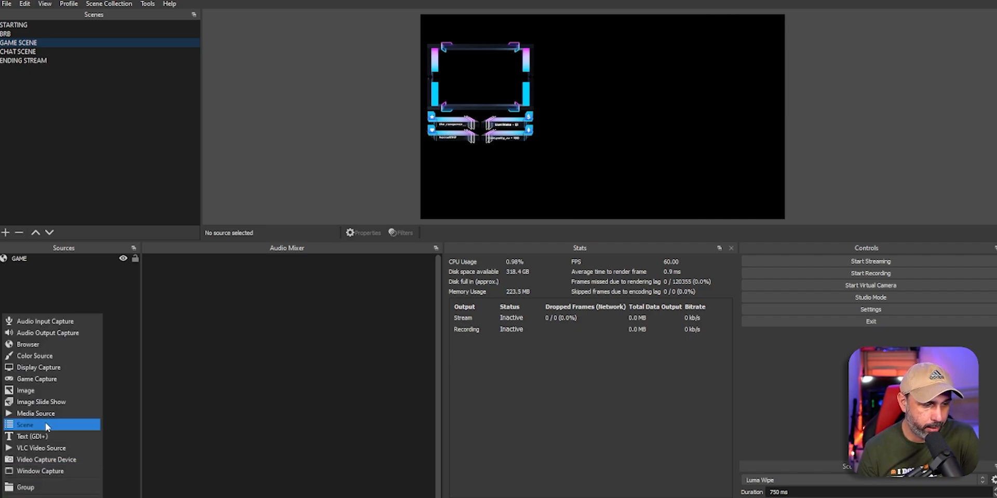
click(36, 379)
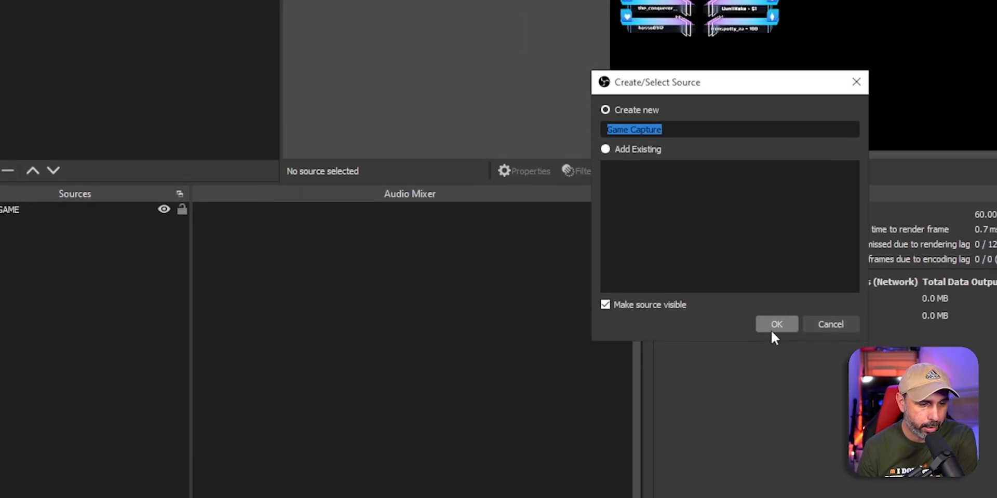
click(772, 327)
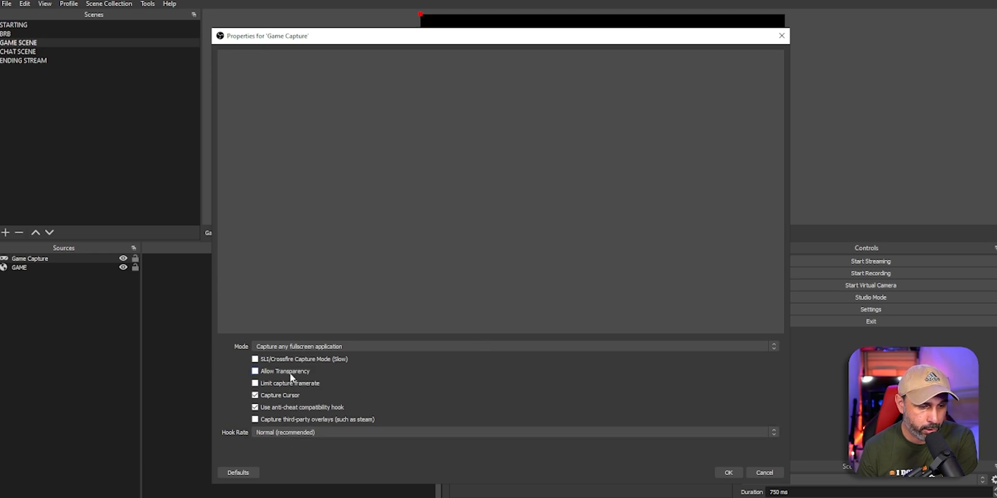
click(726, 473)
click(77, 326)
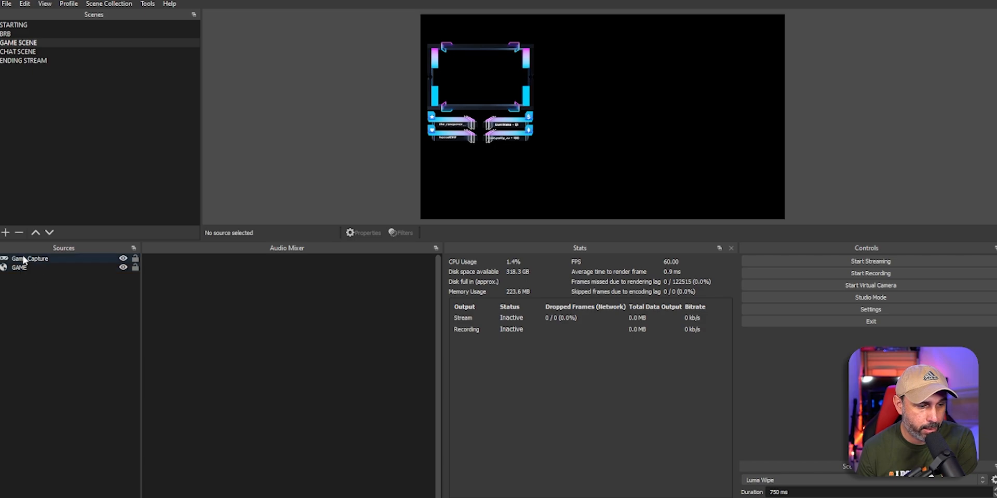
Step: Reorder Game Capture to sit below the GAME overlay, then bring up the source type list
click(37, 261)
drag(44, 262, 45, 276)
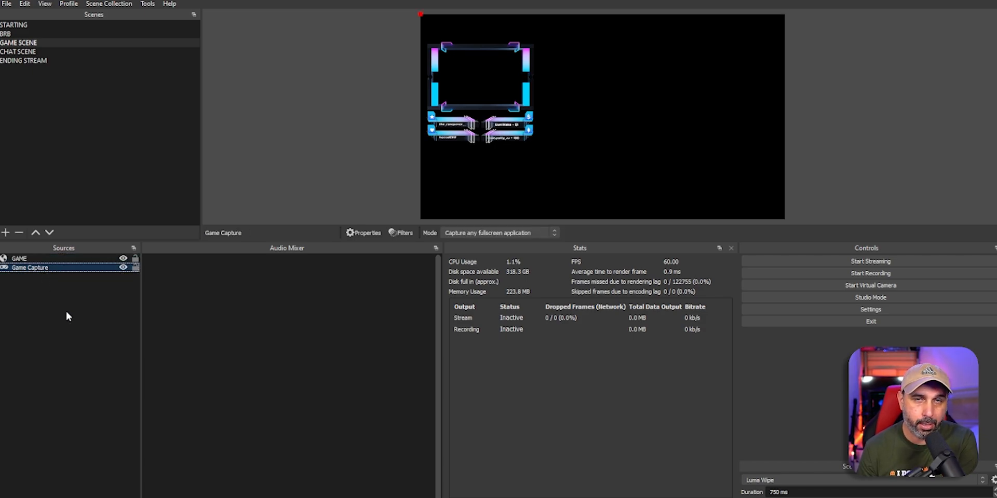
drag(42, 270, 39, 257)
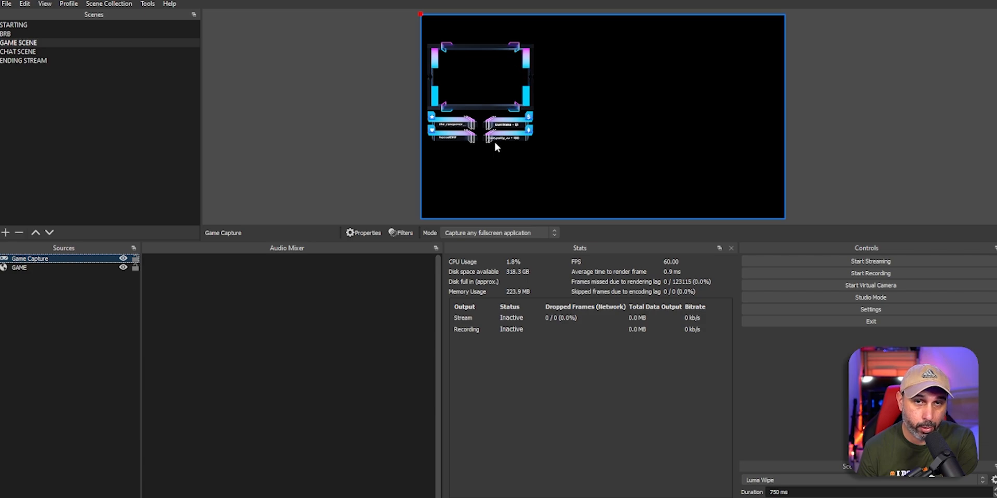
drag(37, 258, 36, 270)
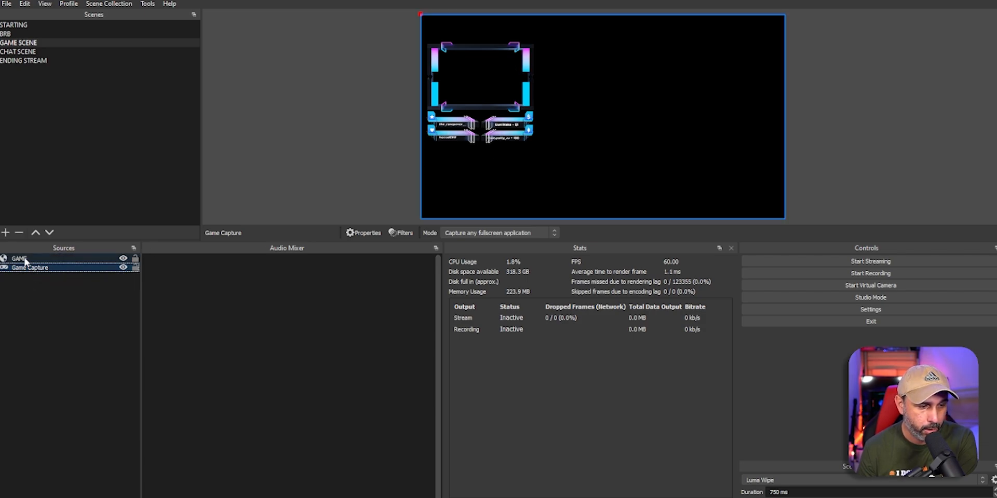
click(18, 259)
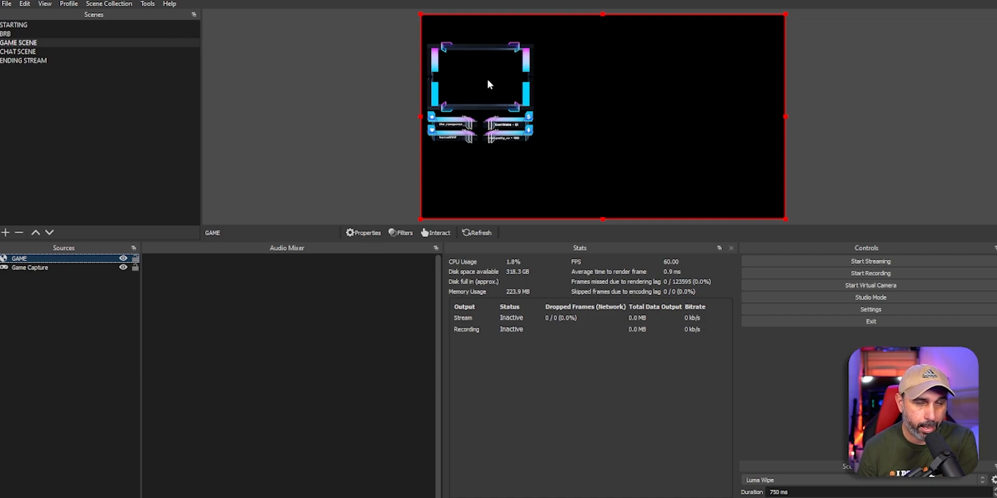
click(119, 326)
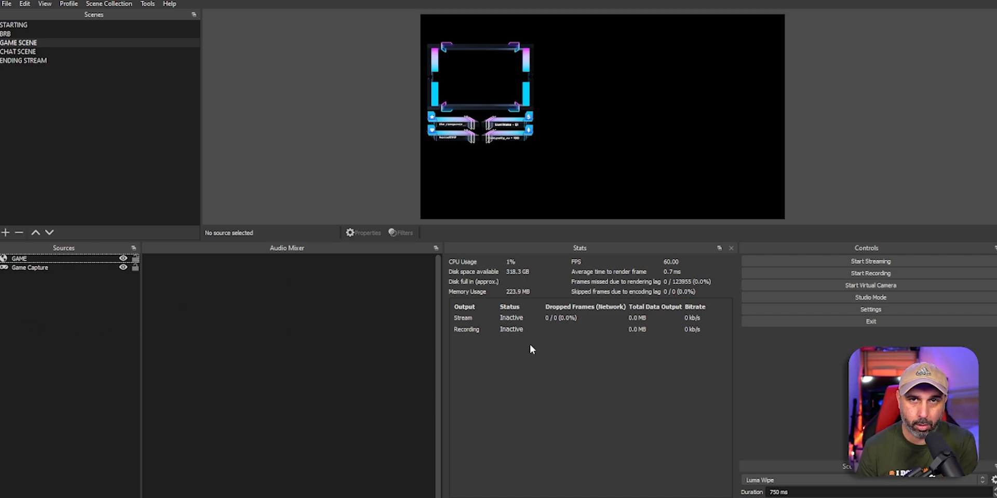
click(31, 259)
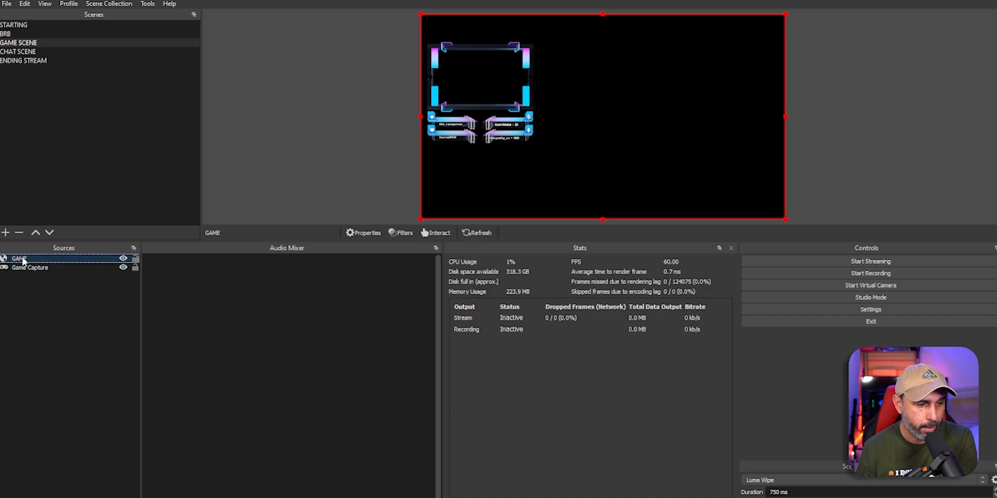
click(28, 483)
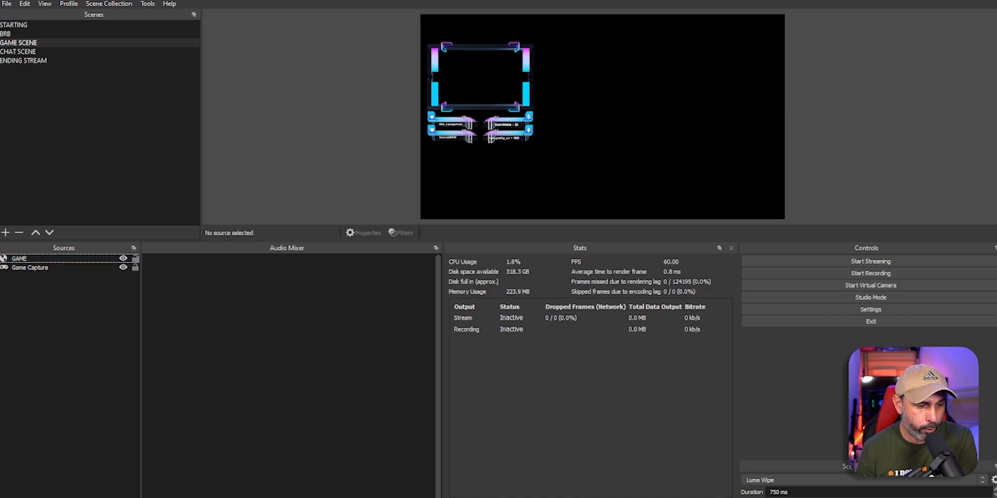
click(5, 497)
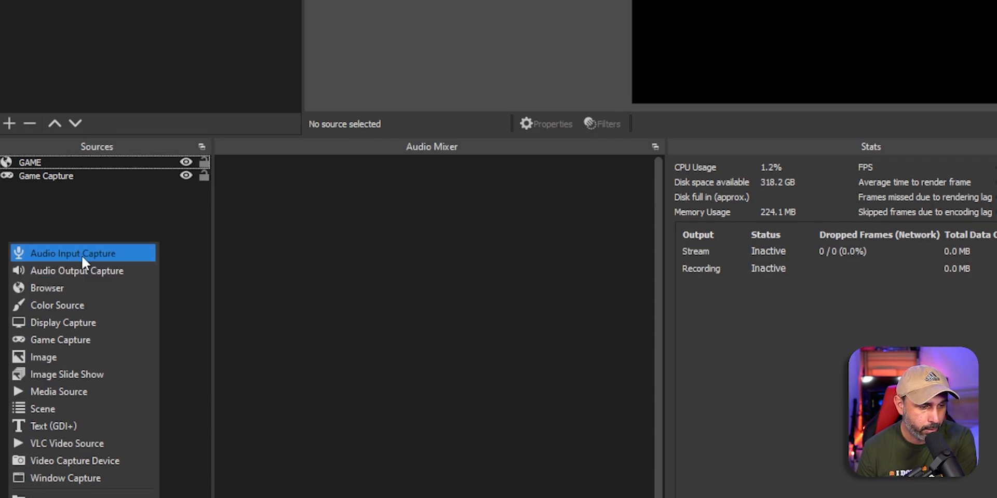
Step: Add an Audio Input Capture source to GAME SCENE, leaving its device set to Default
click(61, 254)
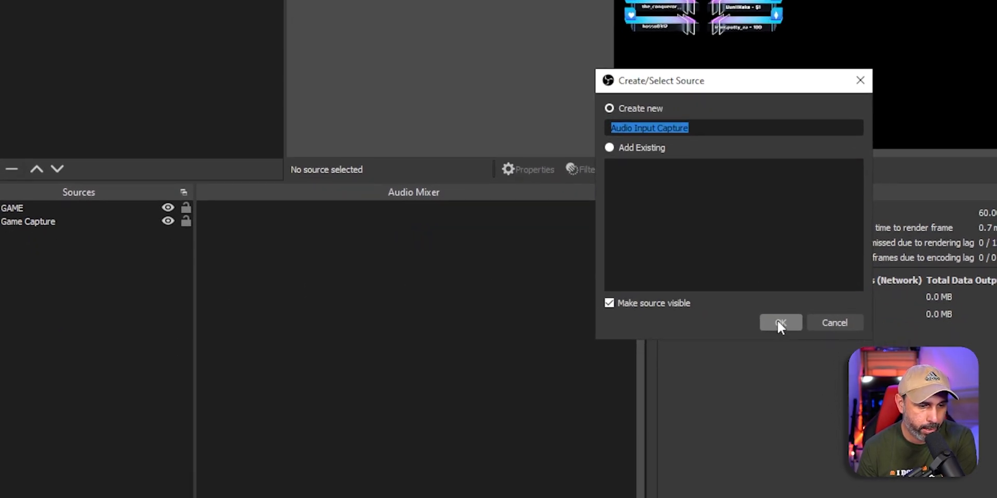
click(778, 322)
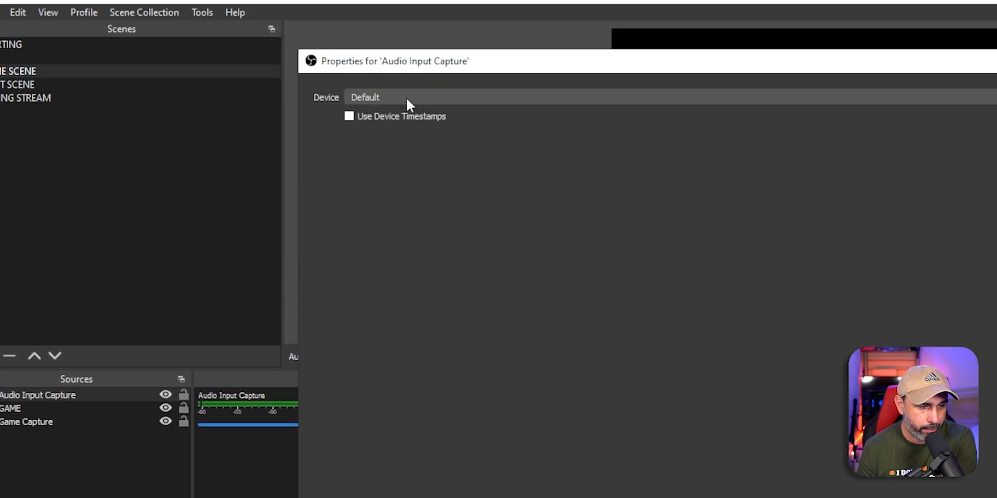
click(415, 100)
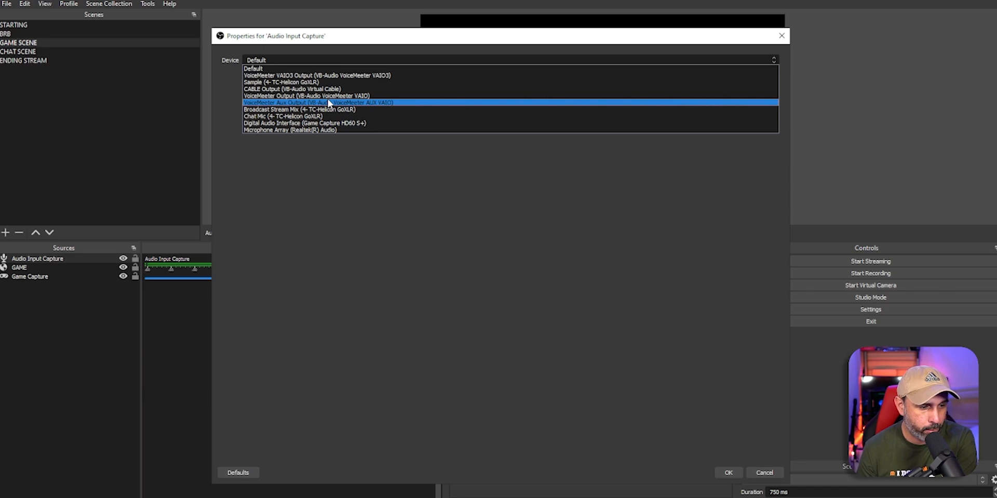
click(330, 69)
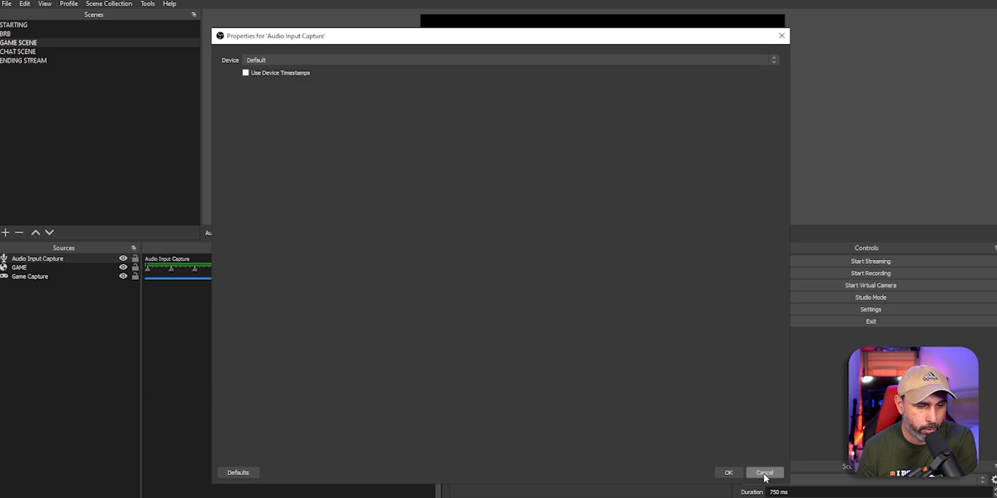
click(764, 473)
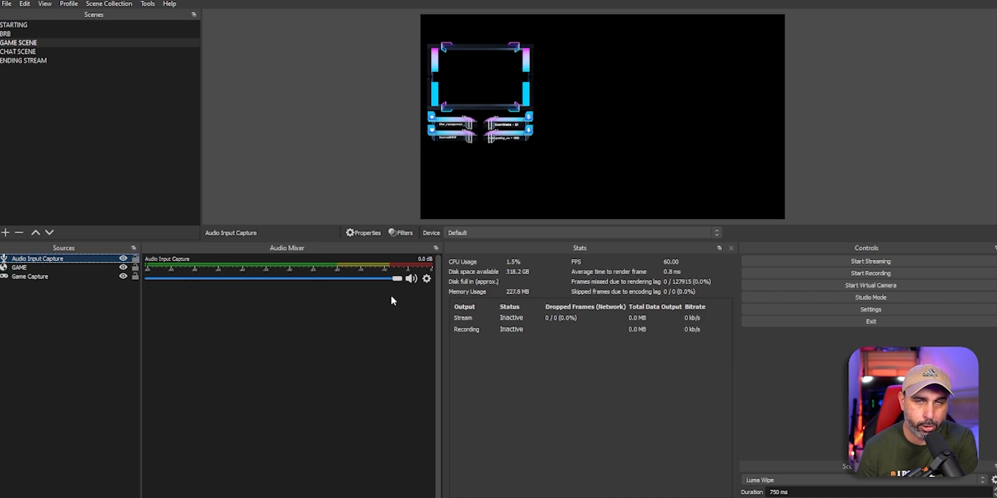
drag(397, 279, 288, 279)
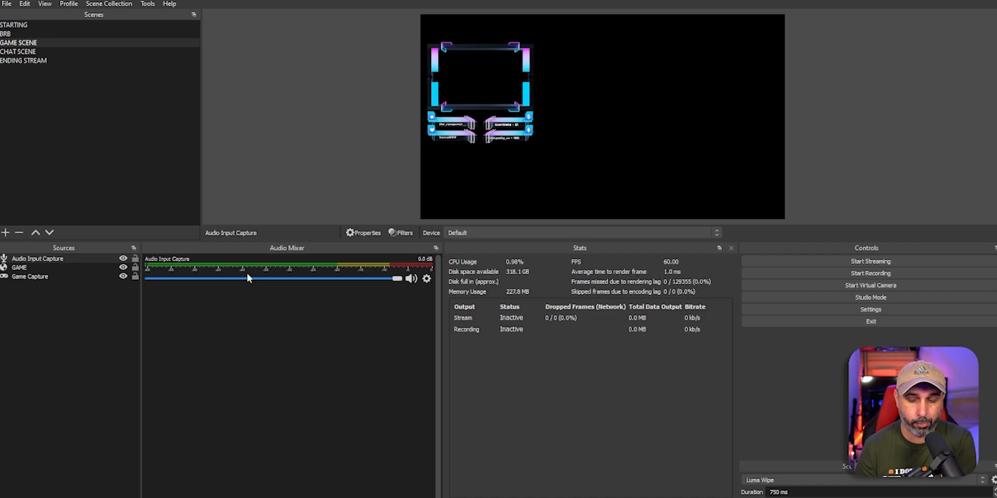
click(62, 346)
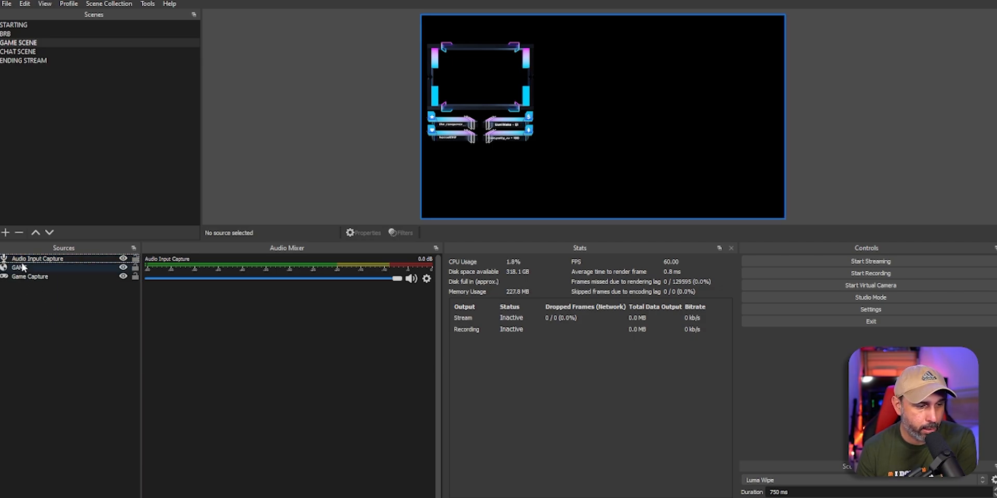
click(36, 260)
click(41, 267)
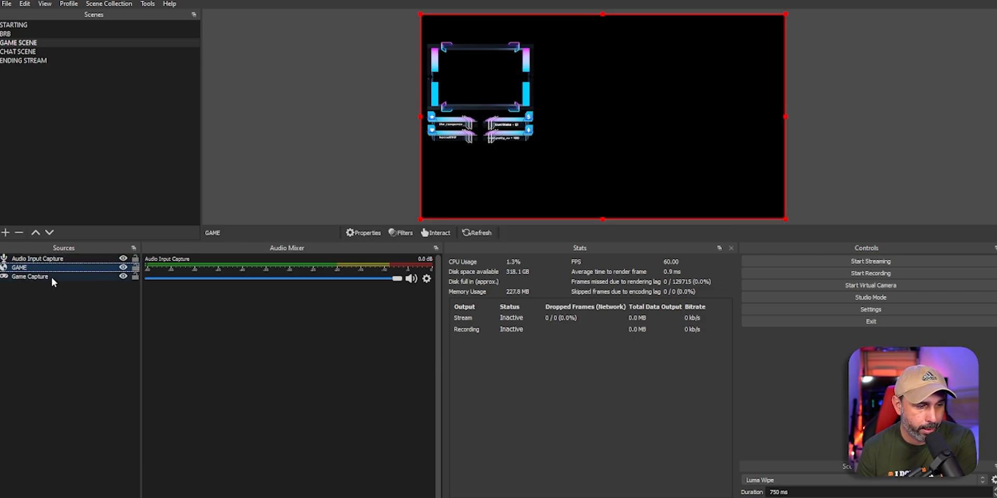
click(41, 277)
click(50, 352)
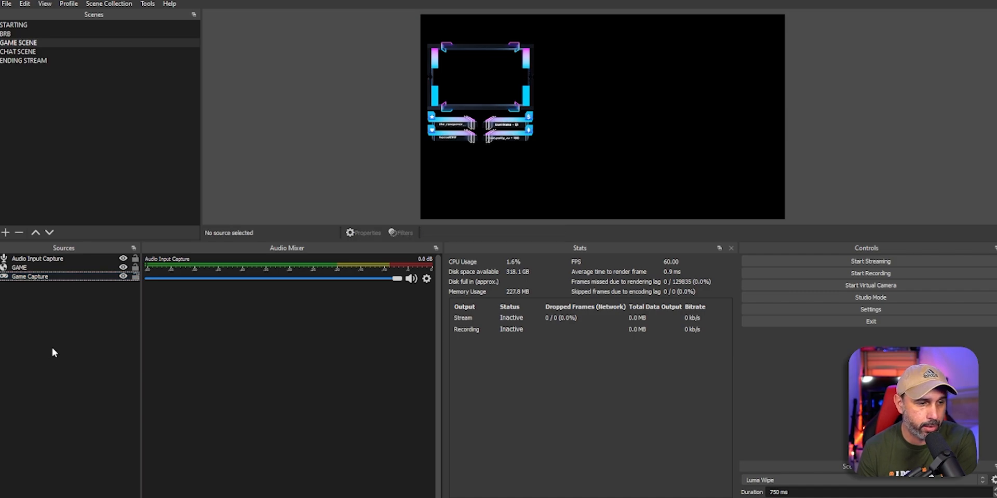
Step: Review CHAT SCENE, then GAME SCENE's Audio Input Capture and Game Capture sources
click(14, 54)
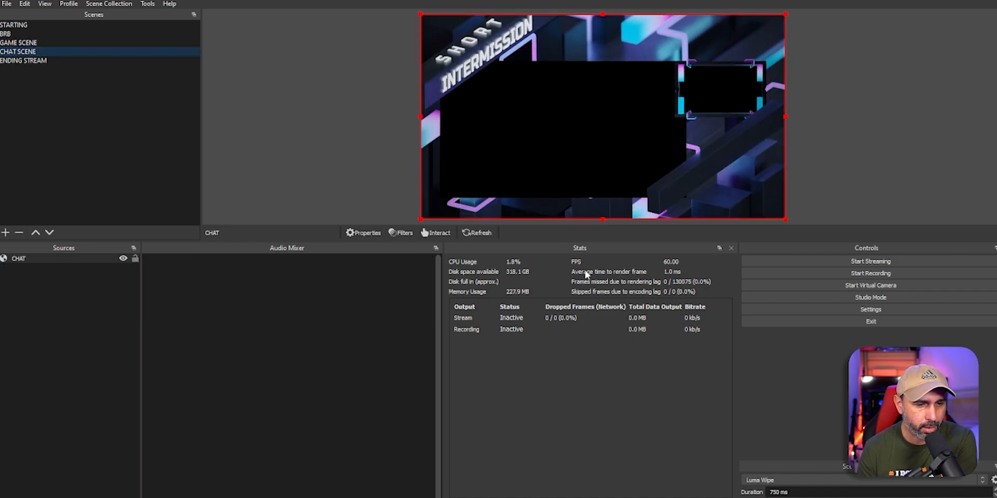
click(25, 44)
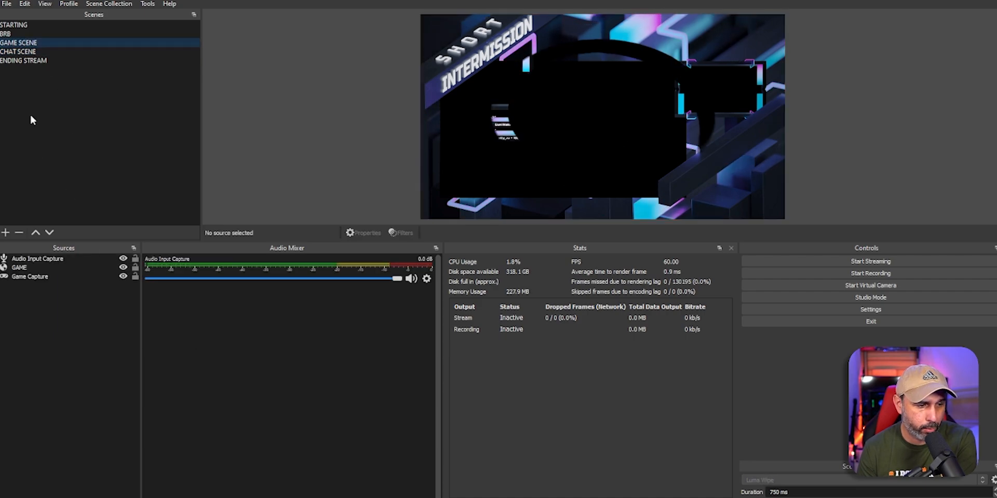
click(31, 262)
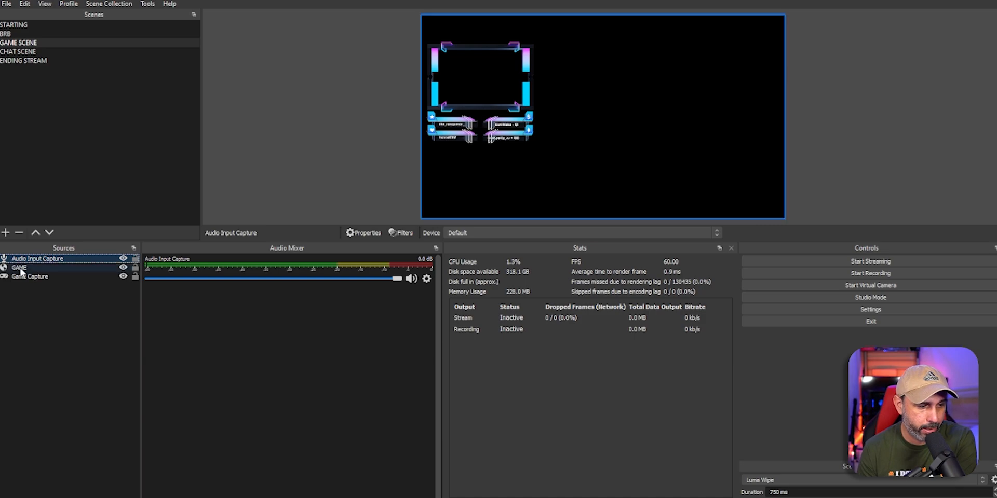
click(30, 277)
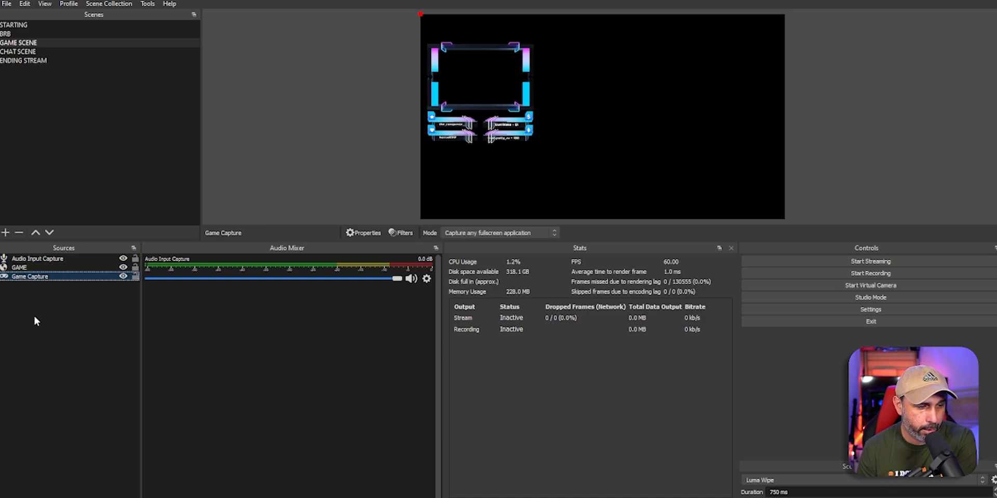
Step: Check the CHAT overlay source in CHAT SCENE, then switch to the ENDING STREAM scene
click(19, 52)
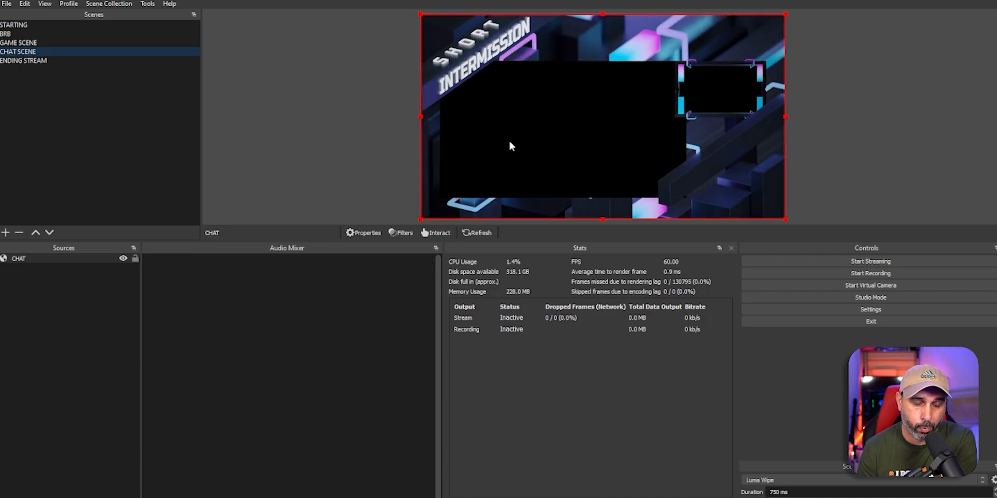
click(33, 258)
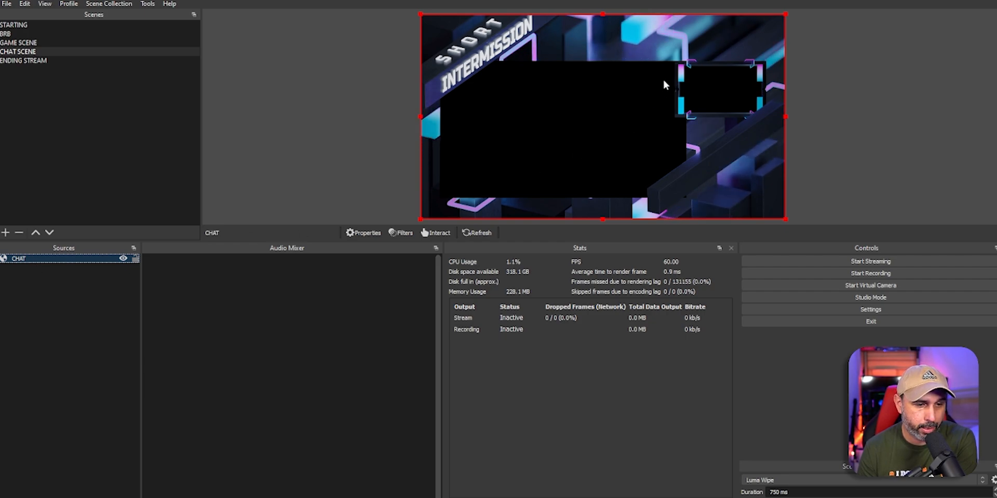
click(22, 277)
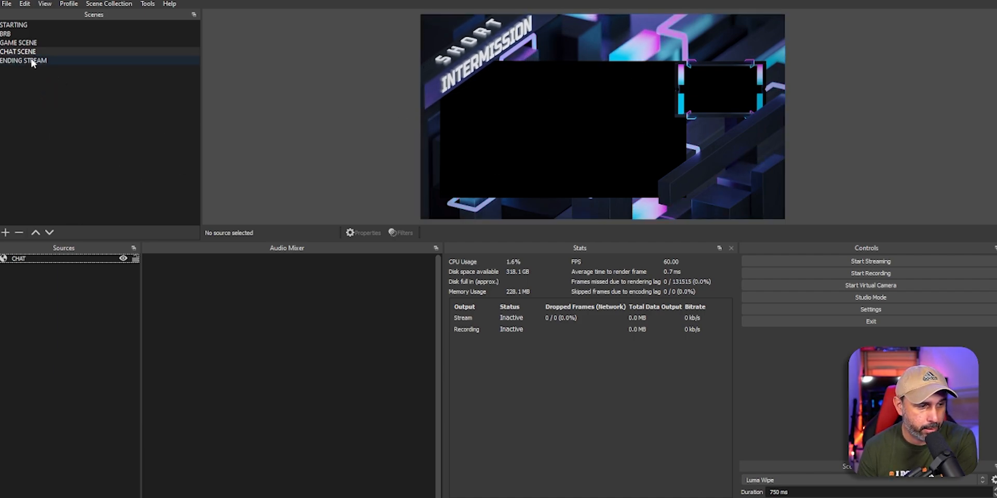
click(24, 63)
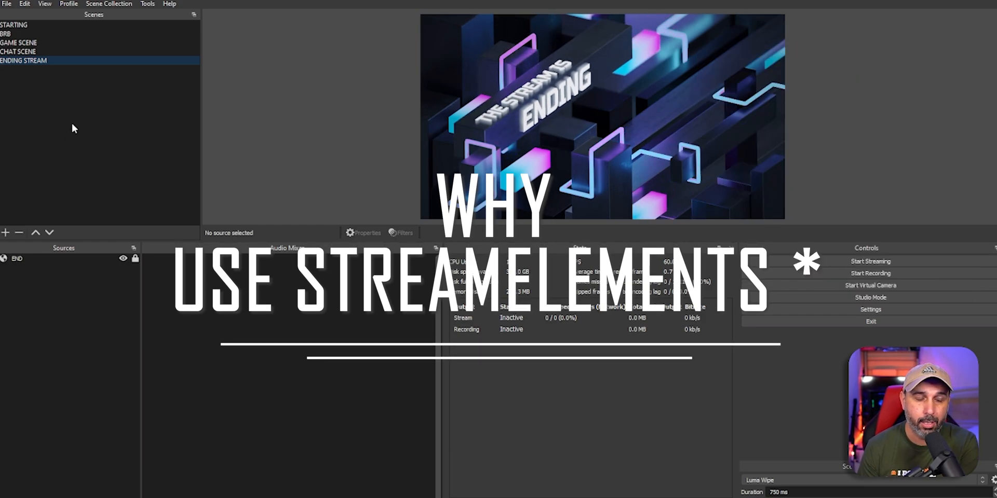
Step: Inspect the END overlay source, then bring up the source-type menu for ENDING STREAM
click(20, 259)
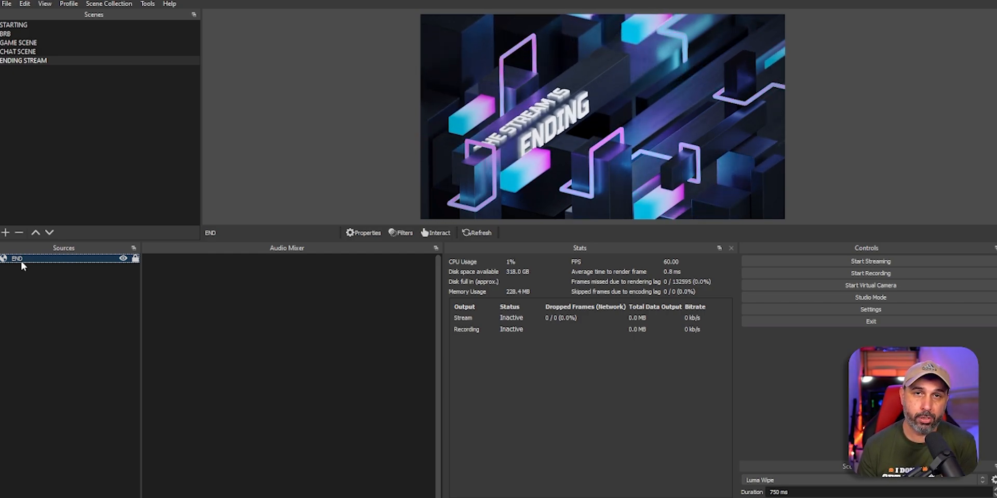
click(39, 303)
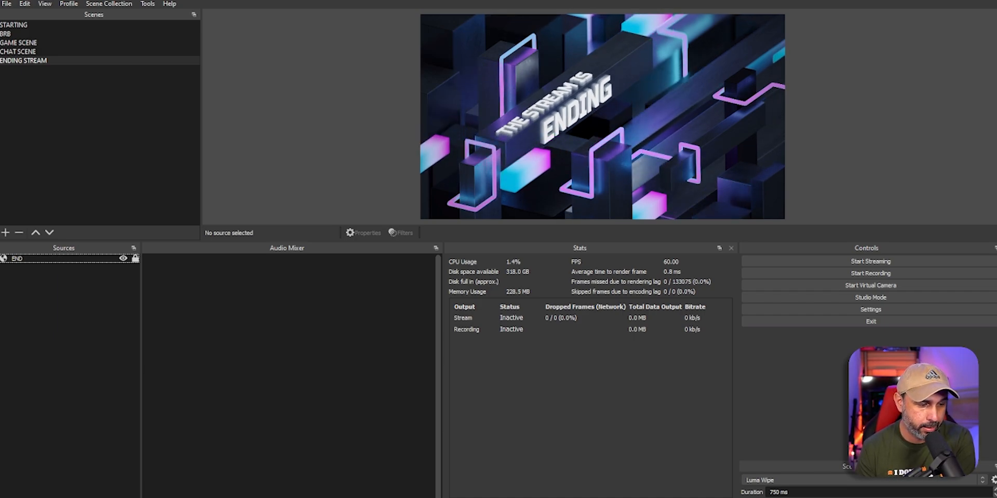
click(5, 497)
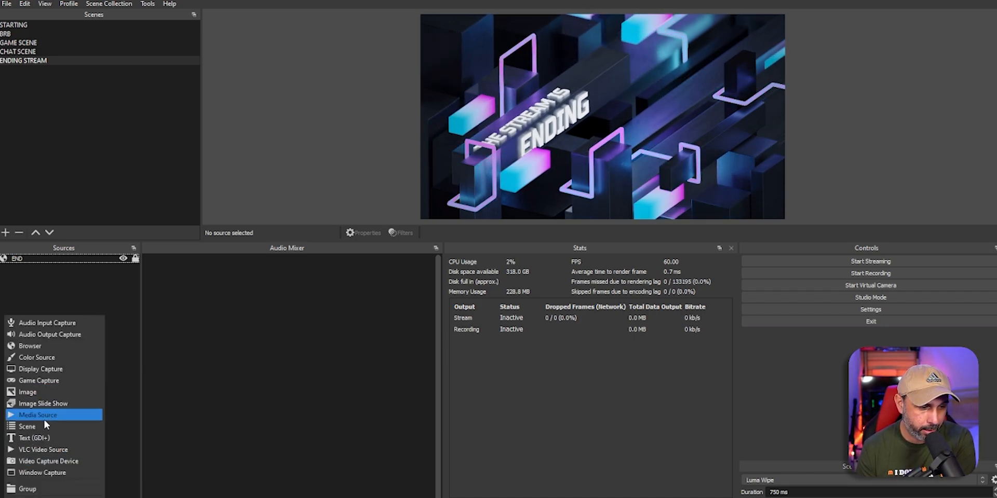